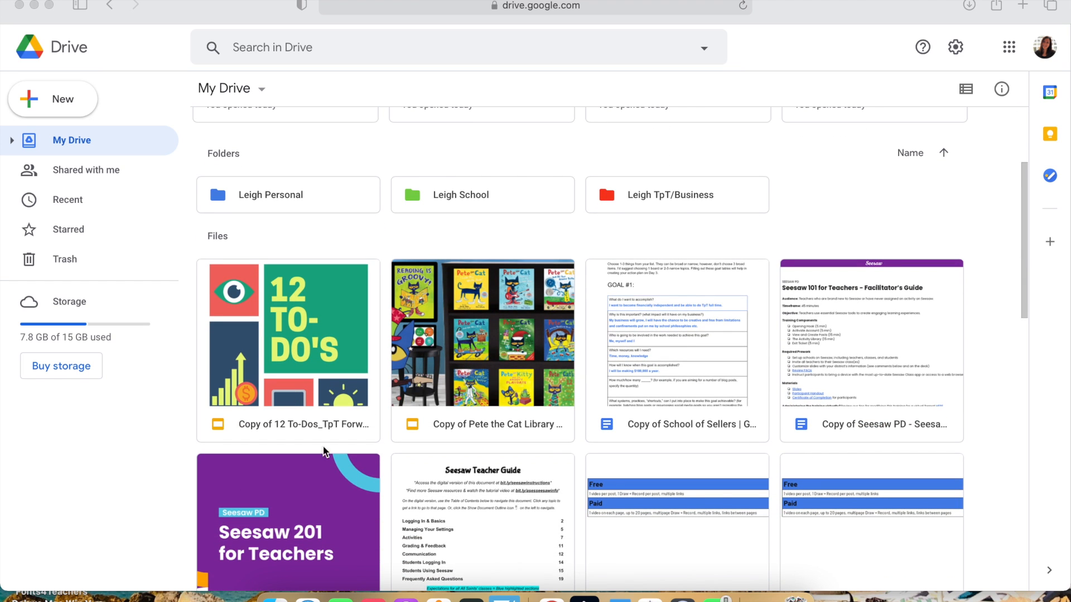
Find the Nearpod Lesson presentation among the My Drive files and move it to the trash
scroll(510, 527, down, 10)
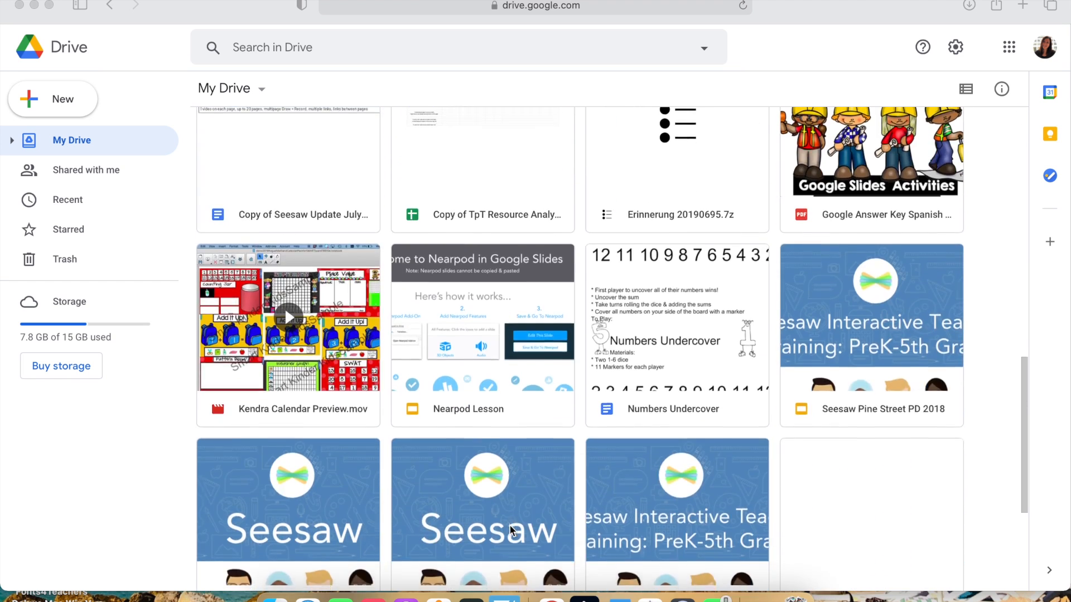
scroll(510, 527, up, 7)
scroll(509, 524, up, 4)
scroll(510, 524, down, 6)
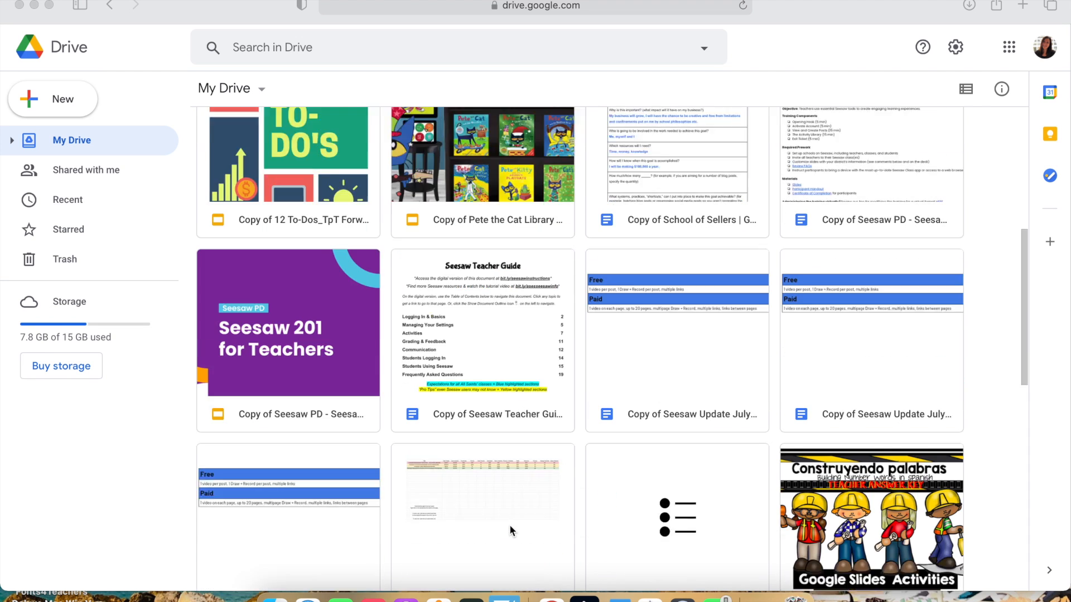
scroll(509, 525, down, 5)
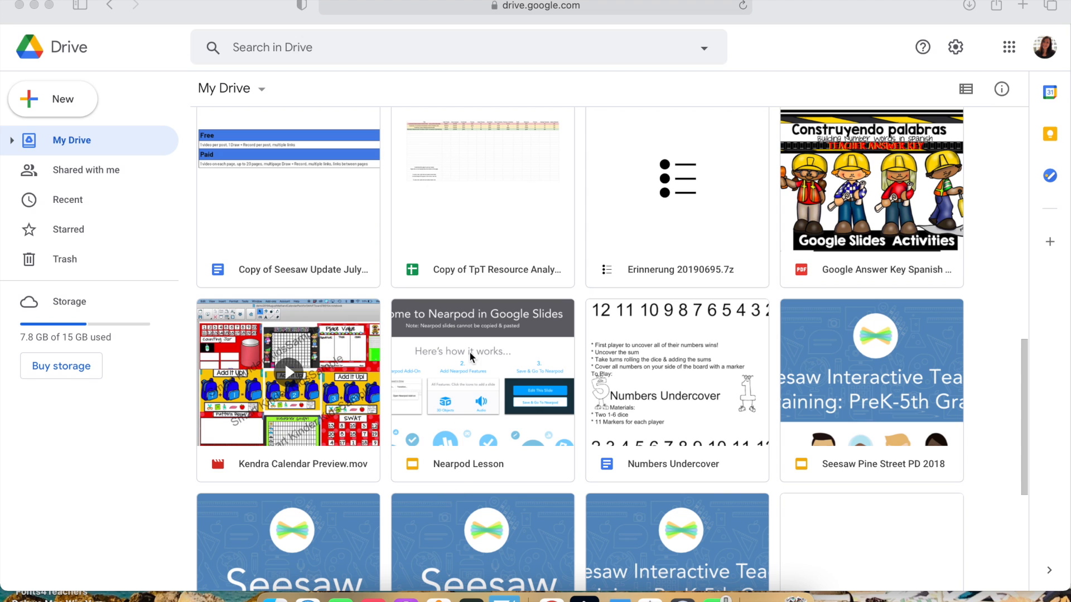
click(466, 370)
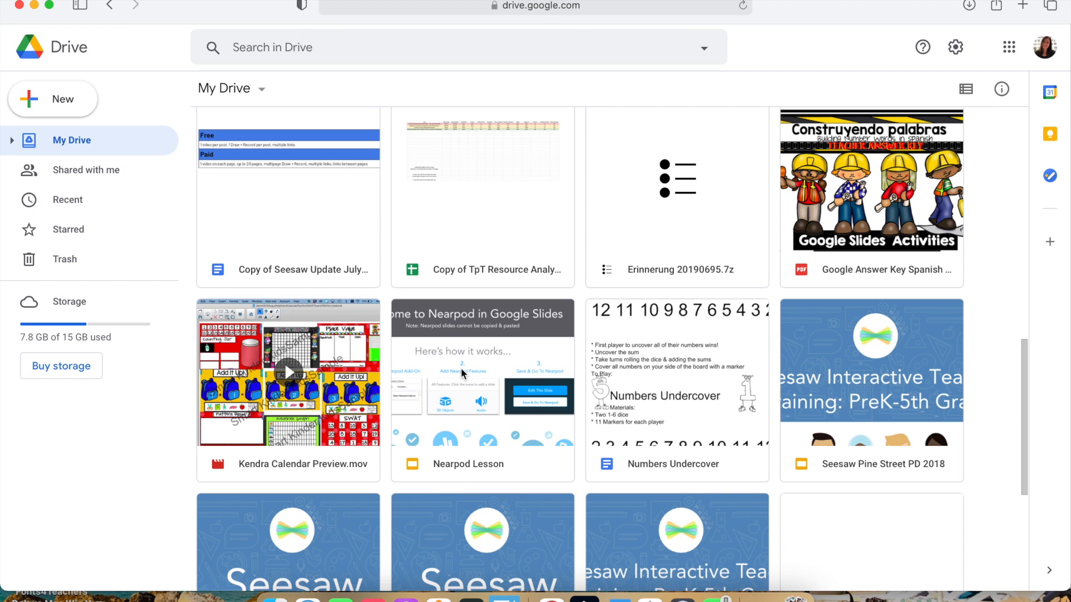
right_click(461, 372)
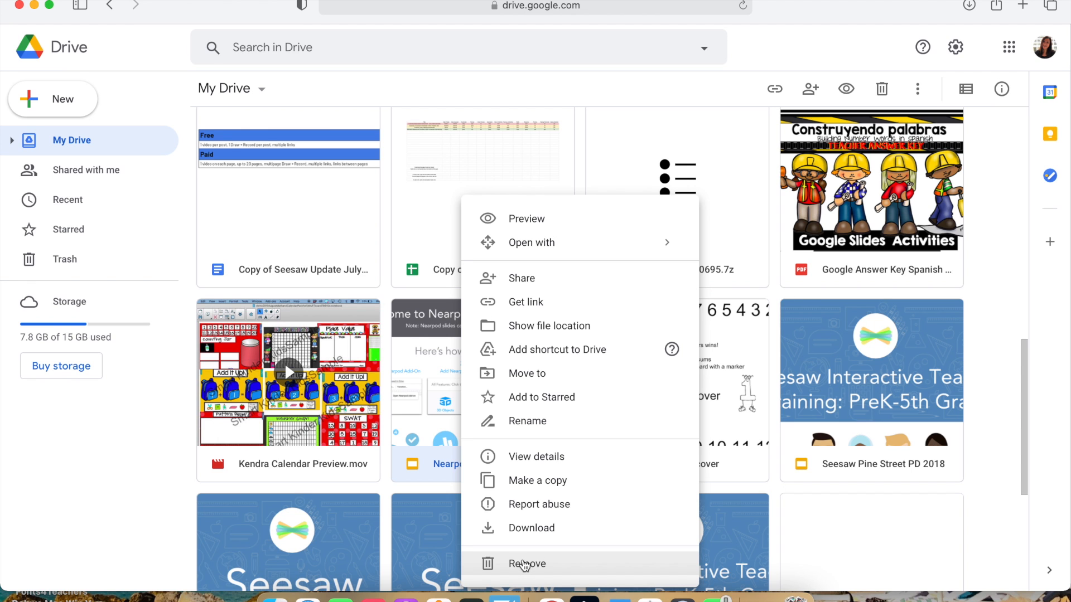
click(525, 565)
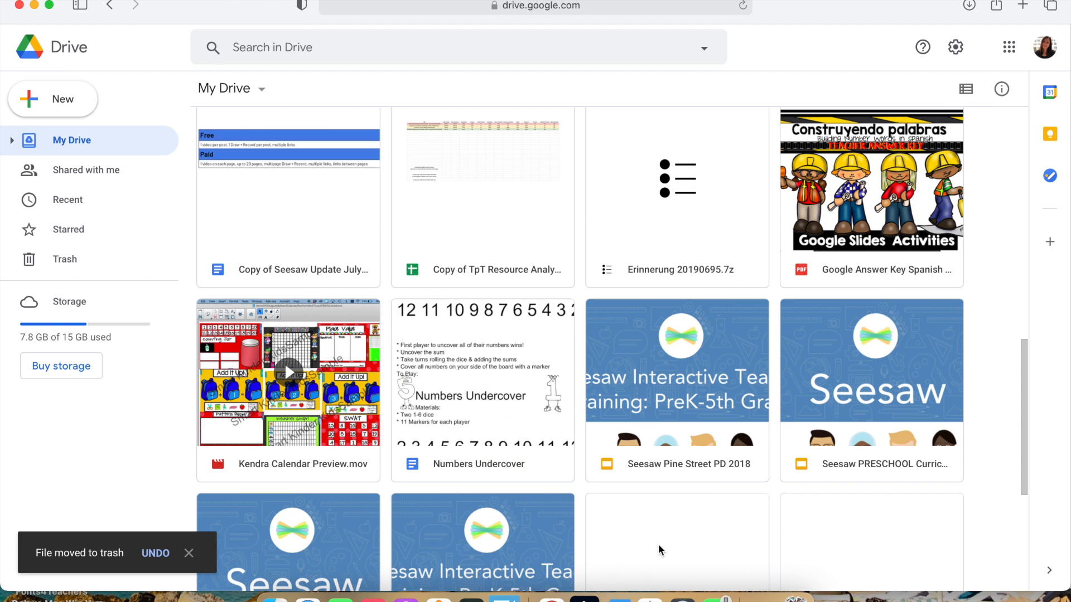
Move both Untitled presentation files near the end of My Drive to the trash together
scroll(681, 564, down, 5)
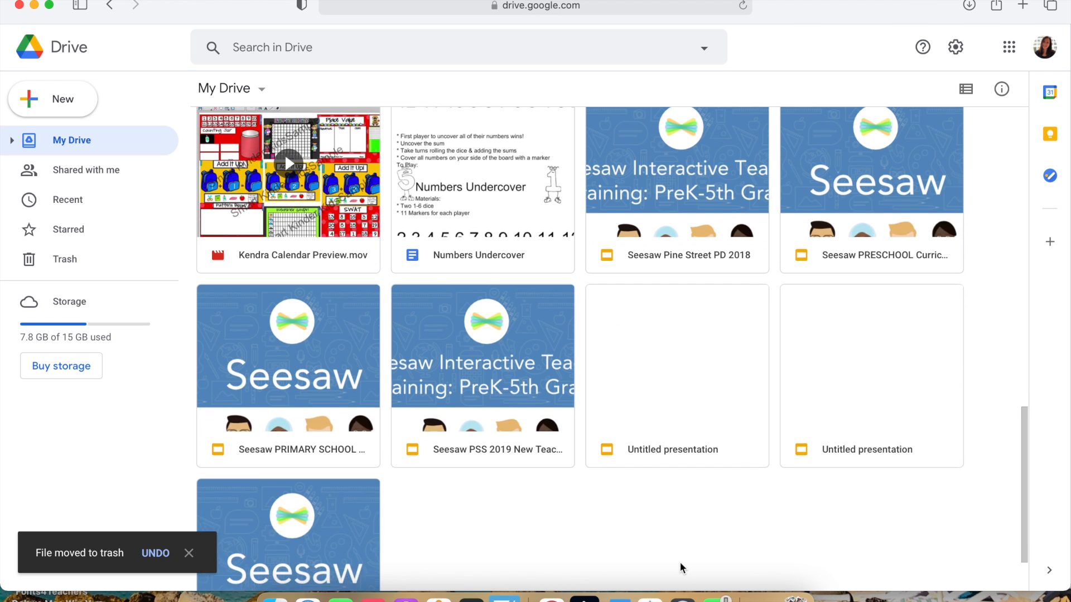
click(671, 284)
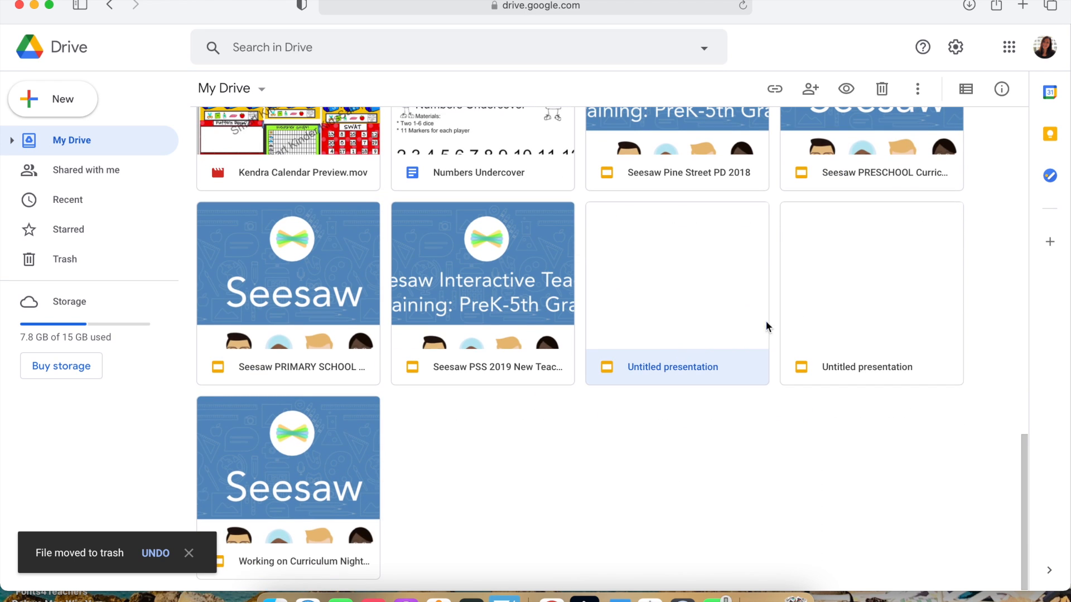
shift+click(836, 310)
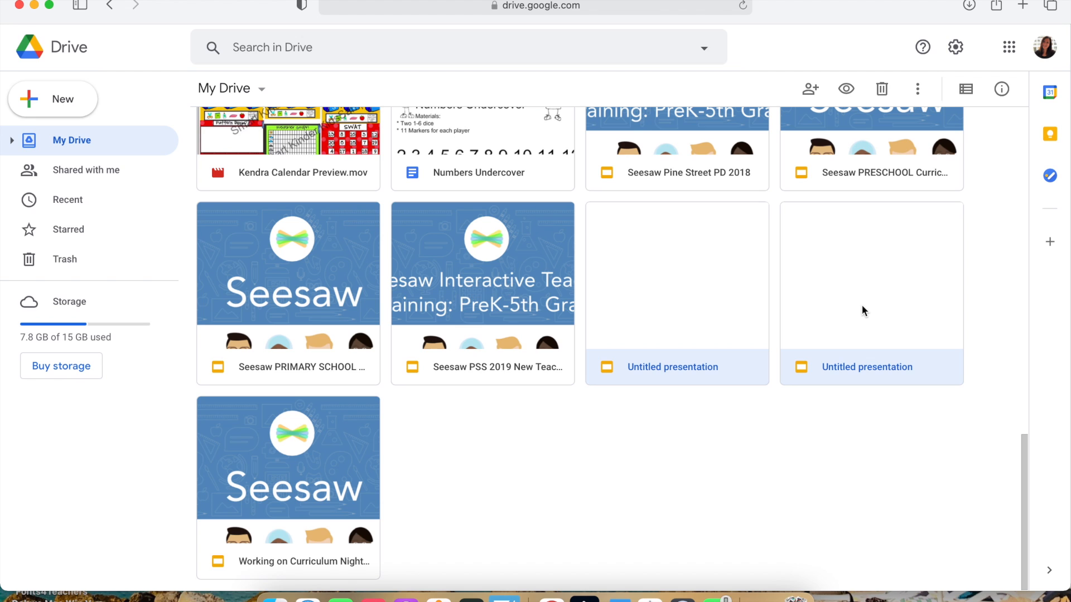
right_click(861, 309)
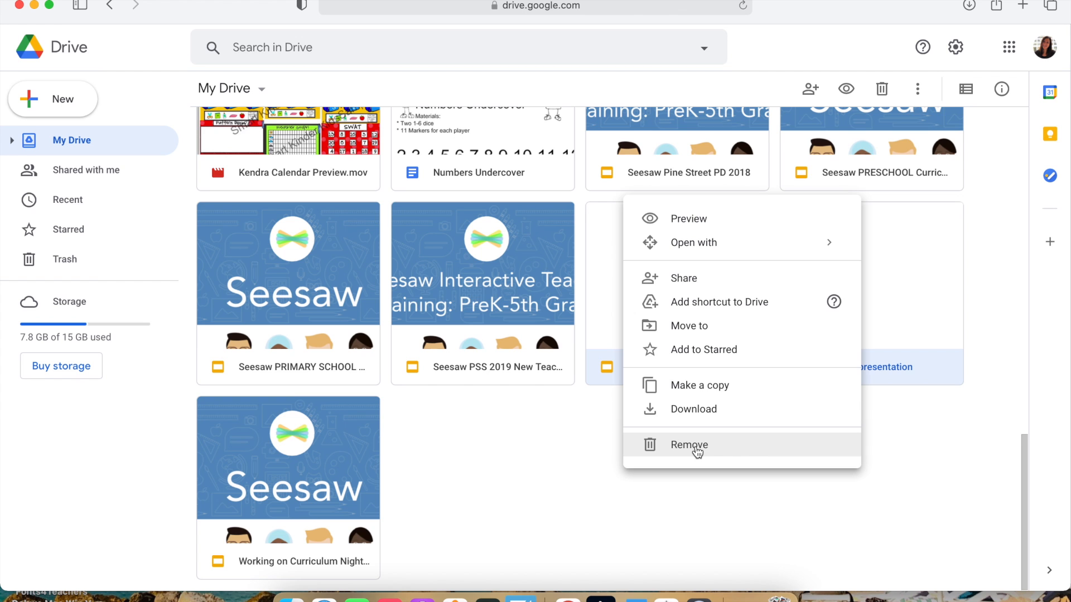
click(692, 445)
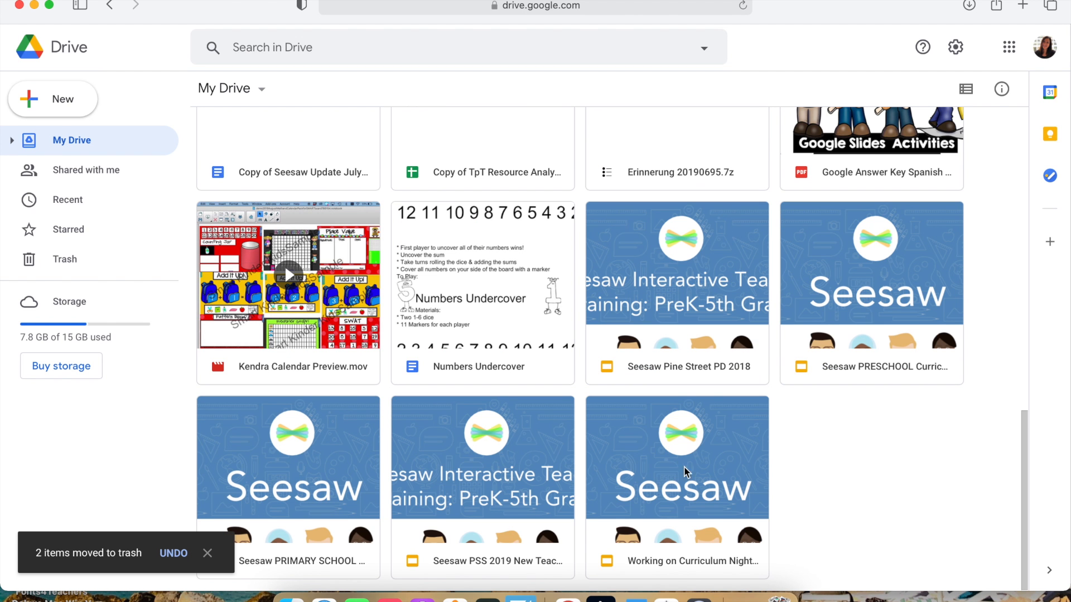
Move the Seesaw Pine Street PD 2018 presentation into the red TpT/Business folder
scroll(672, 318, up, 4)
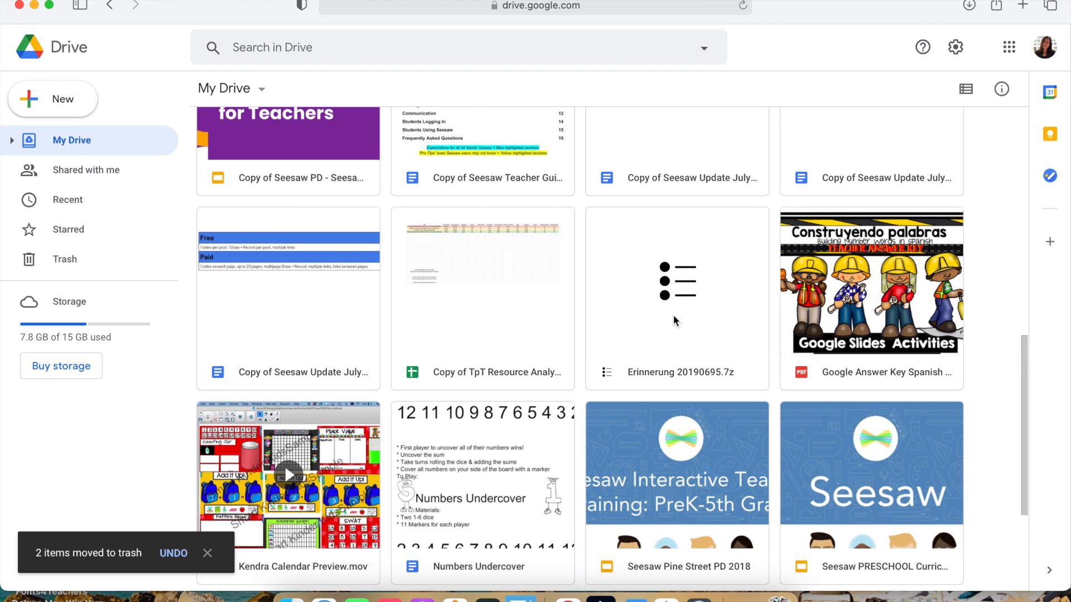
scroll(674, 316, up, 5)
scroll(669, 326, down, 5)
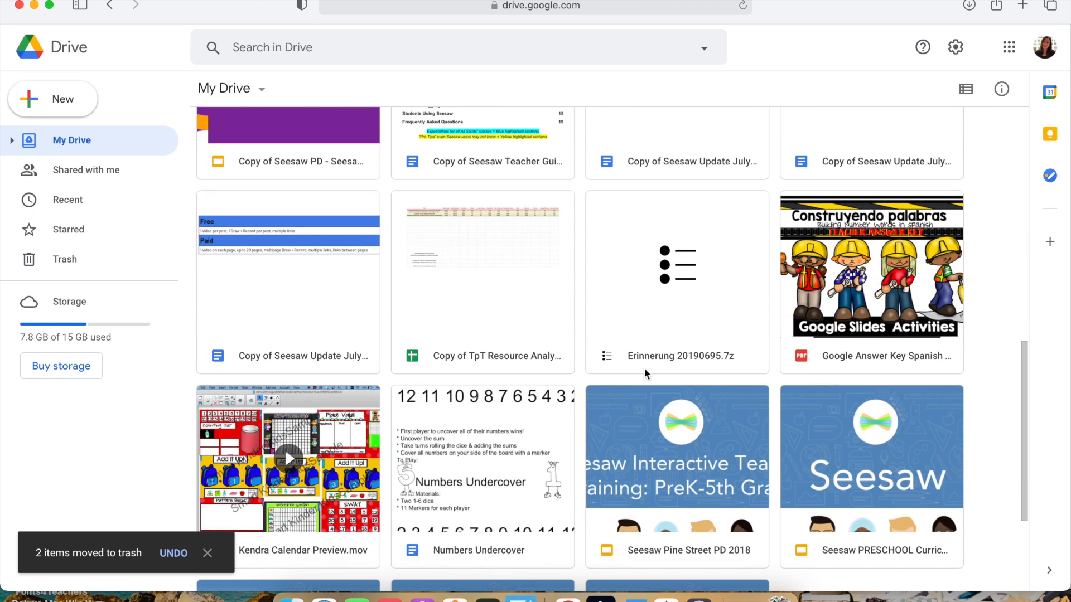
scroll(643, 480, down, 3)
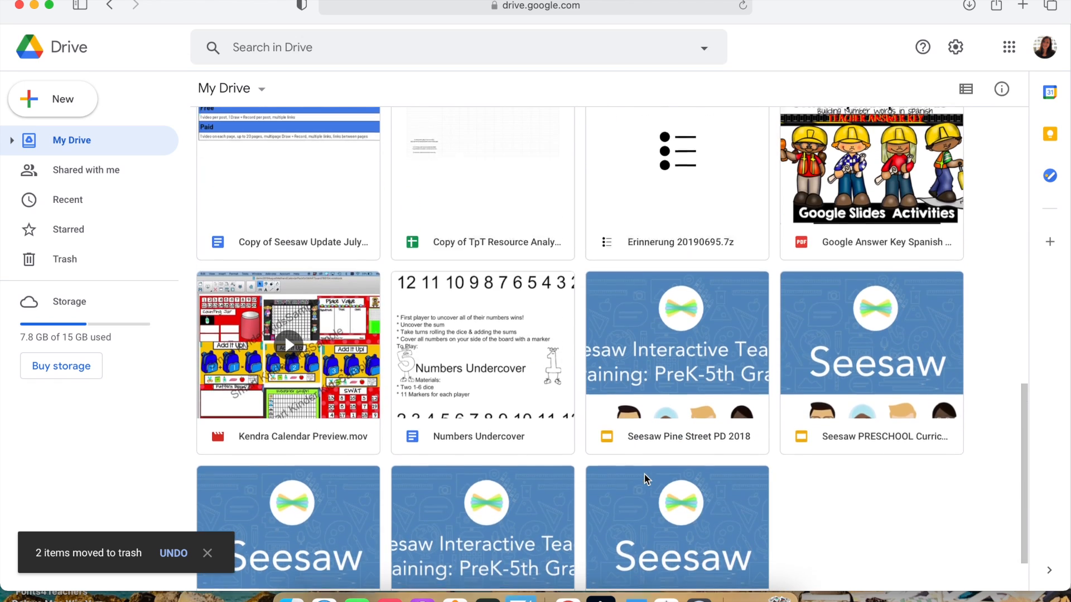
drag(646, 382, 671, 316)
scroll(613, 268, up, 10)
scroll(607, 267, up, 1)
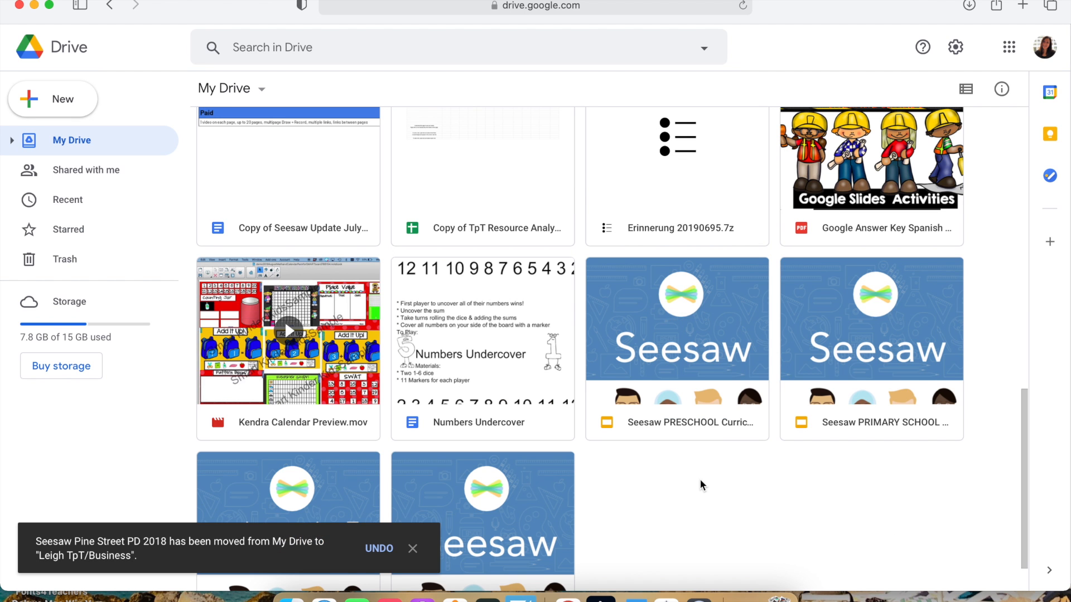
Move the last four Seesaw presentations, from Seesaw PRESCHOOL through Working on Curriculum Night, into the red TpT/Business folder together
scroll(701, 484, down, 2)
click(700, 278)
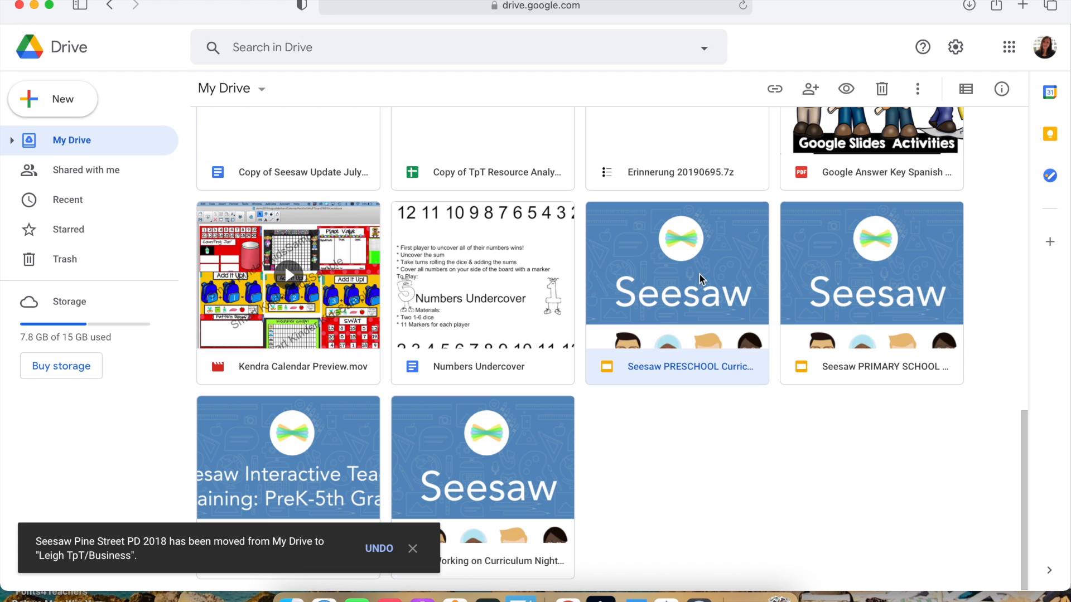
shift+click(826, 295)
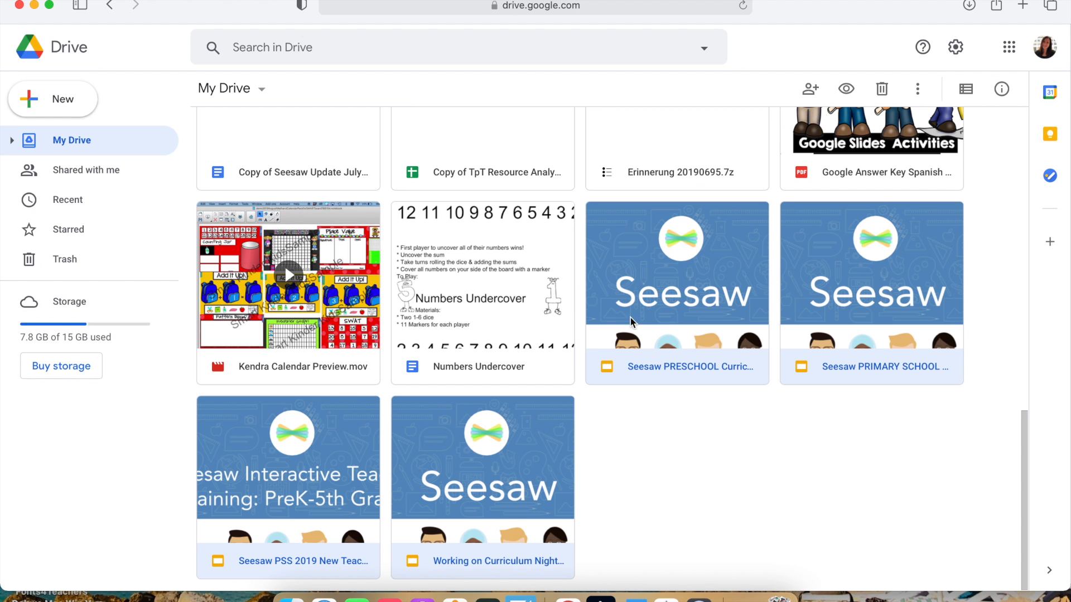
drag(628, 312, 647, 360)
scroll(428, 527, down, 11)
scroll(429, 530, up, 8)
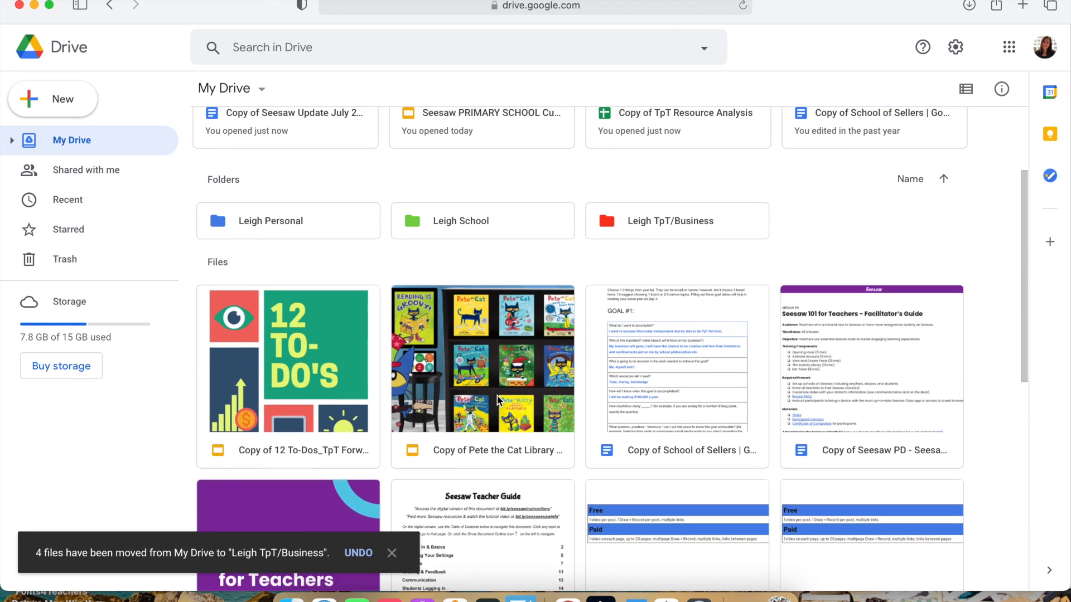
Move Copy of Pete the Cat Library into the green School folder and Copy of 12 To-Dos_TpT Forward 2020 into the TpT/Business folder
scroll(496, 396, up, 2)
drag(508, 415, 482, 280)
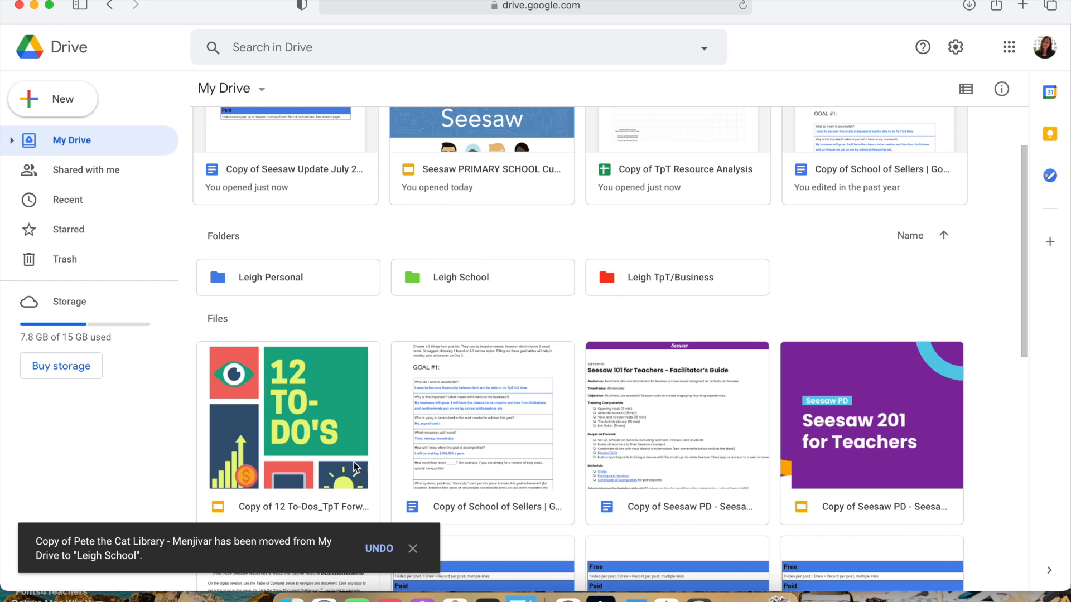
drag(279, 429, 628, 280)
Move Copy of School of Sellers, both Copy of Seesaw PD files and Copy of Seesaw Teacher Guide into the TpT/Business folder
click(288, 446)
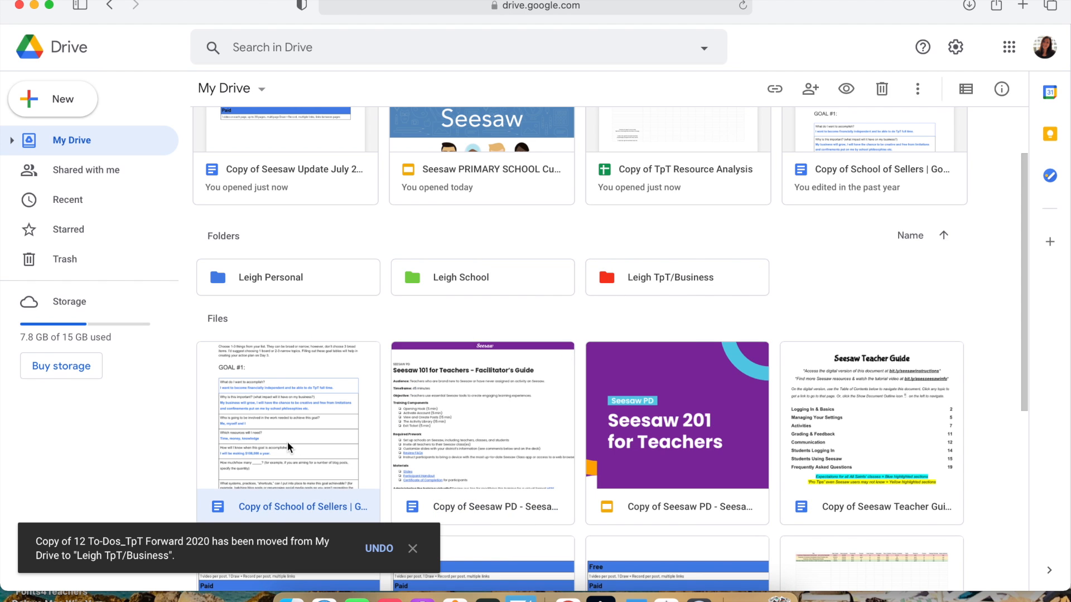
super+click(474, 436)
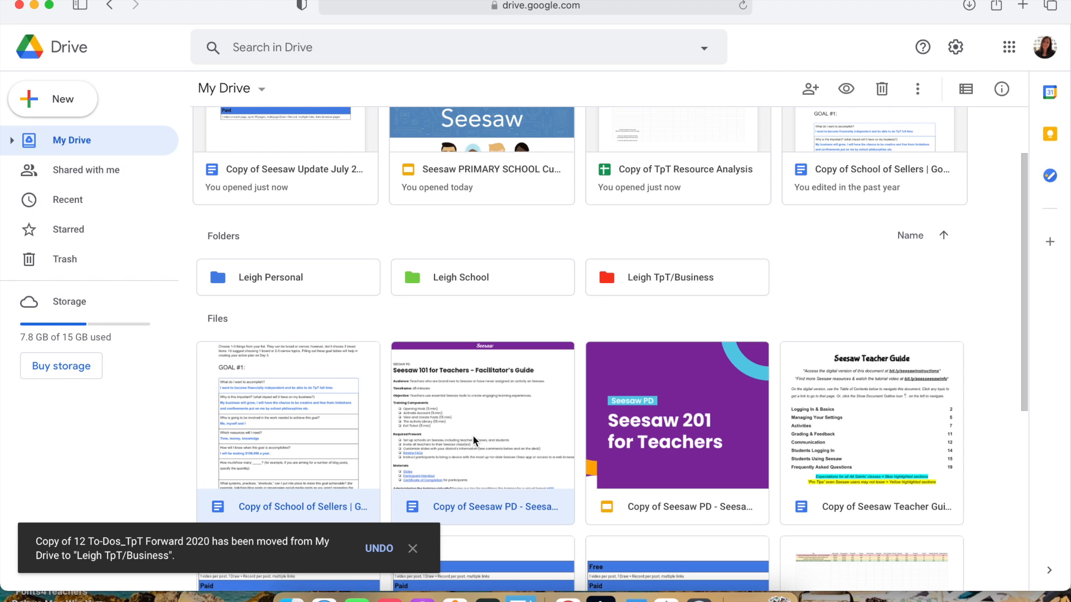
super+click(664, 427)
super+click(827, 423)
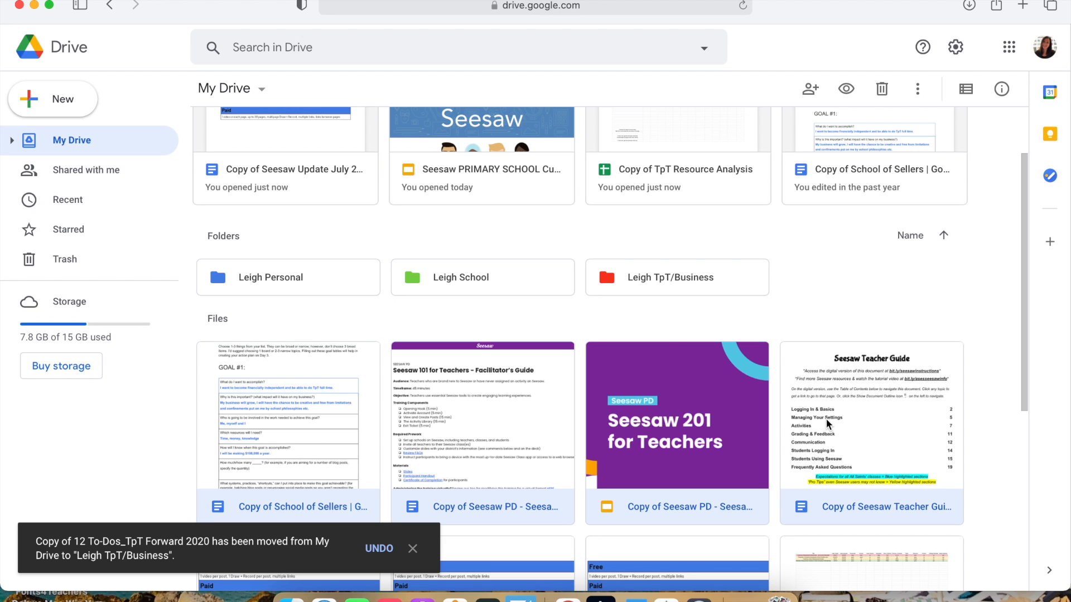
super+click(838, 385)
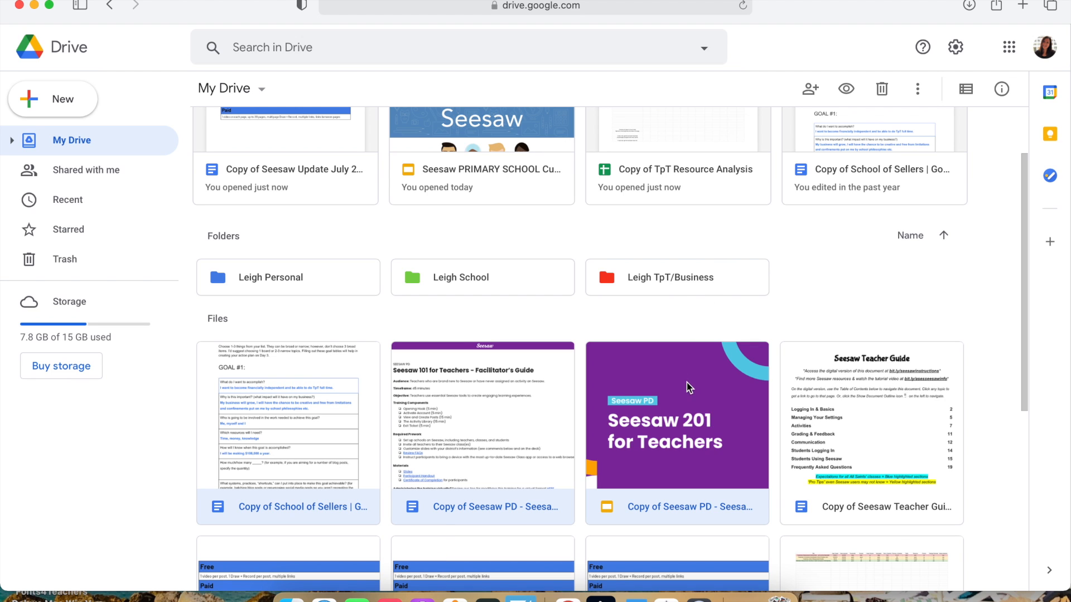
drag(677, 425, 663, 283)
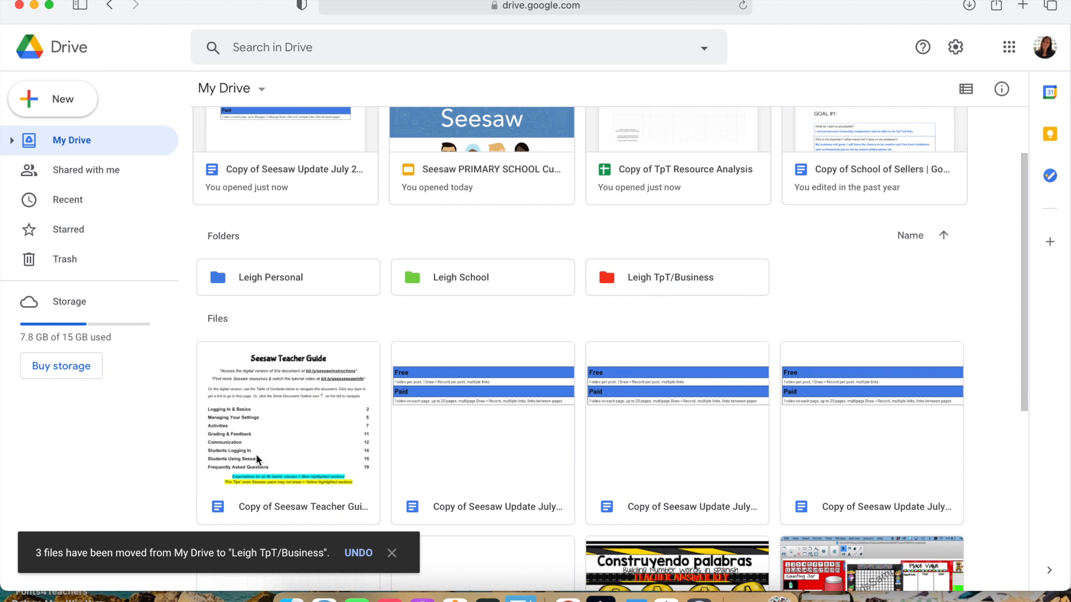
drag(253, 446, 650, 273)
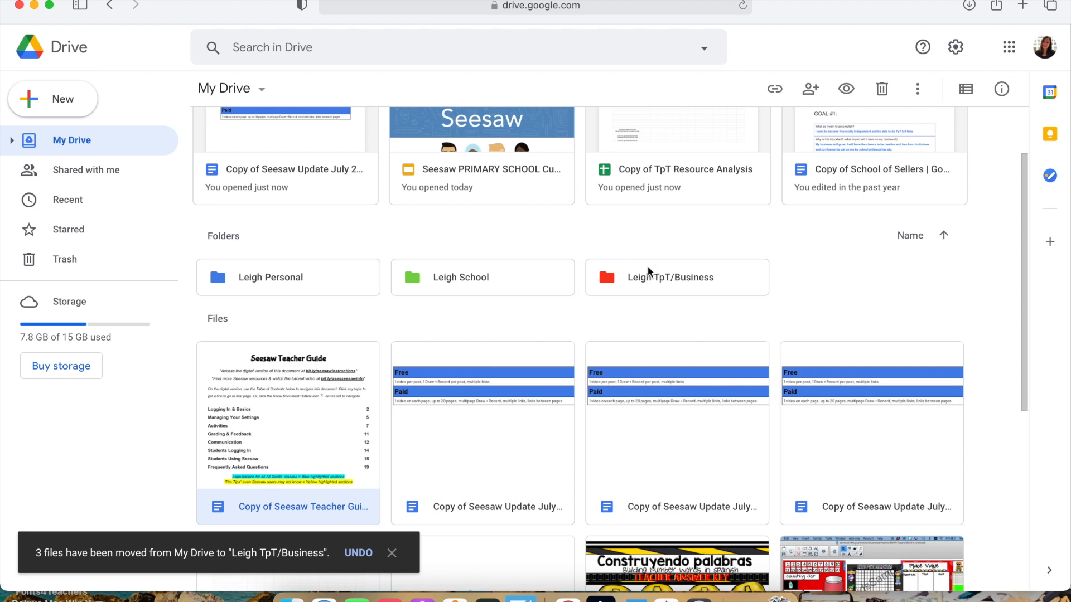
Move the three Copy of Seesaw Update July documents to the trash together
scroll(520, 389, down, 3)
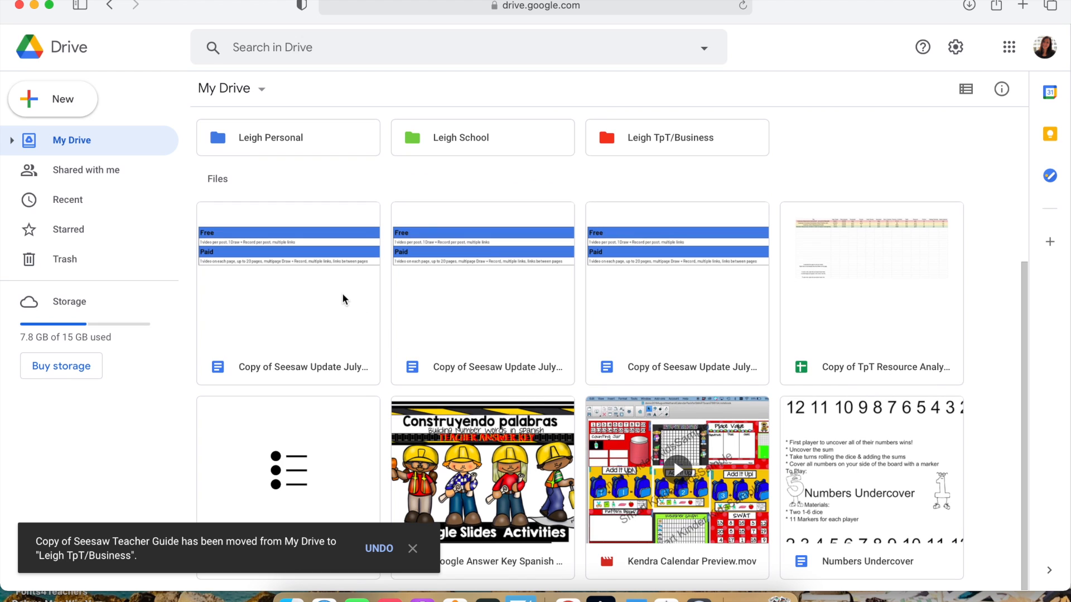
click(345, 300)
shift+click(479, 305)
shift+click(716, 326)
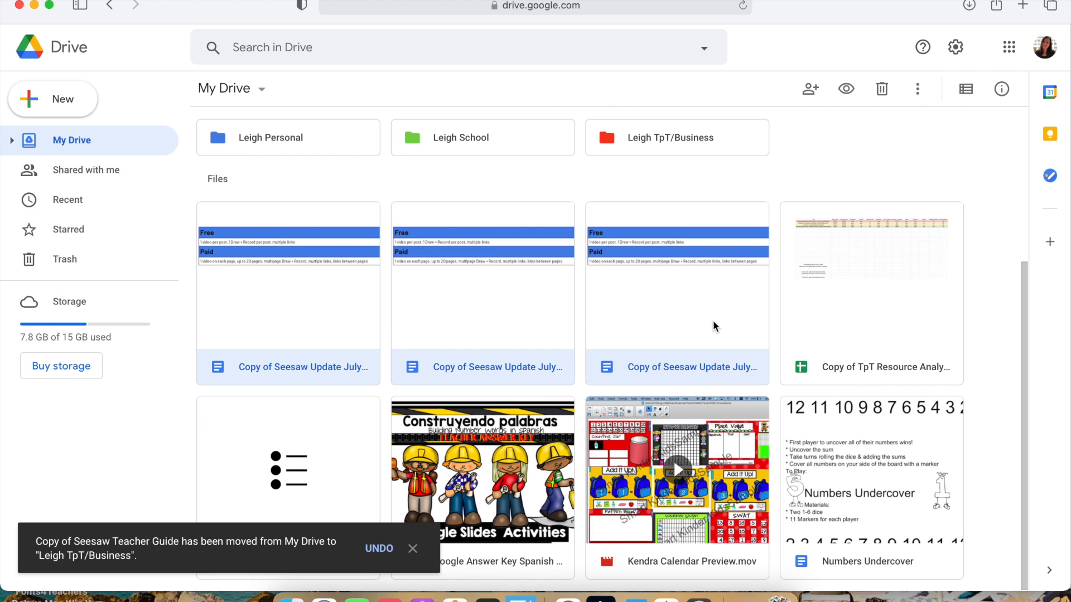
right_click(715, 327)
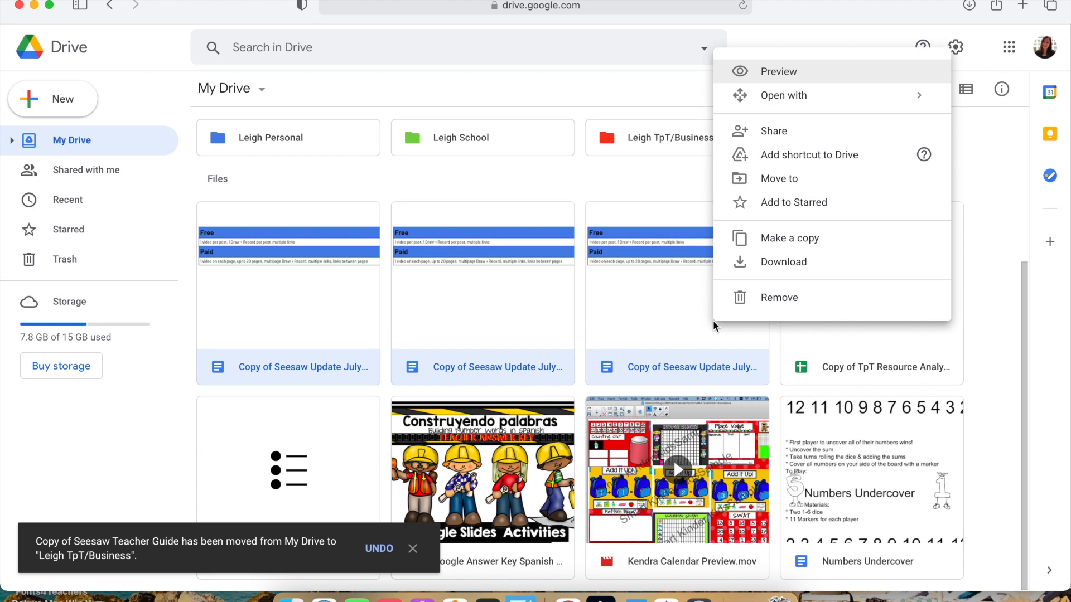
click(765, 300)
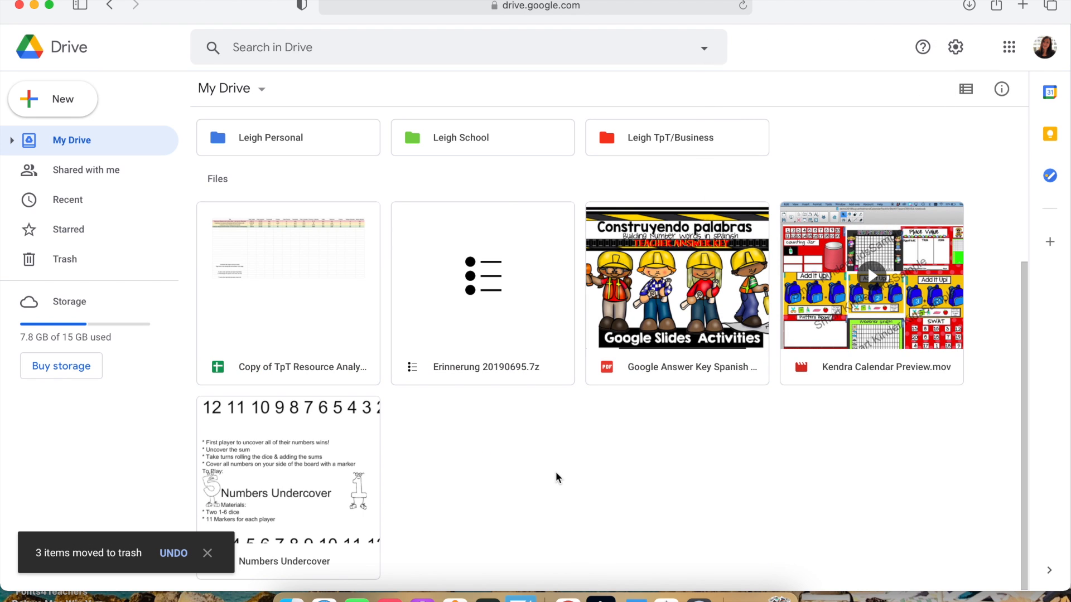
Move the Copy of TpT Resource Analysis spreadsheet to the trash
click(296, 280)
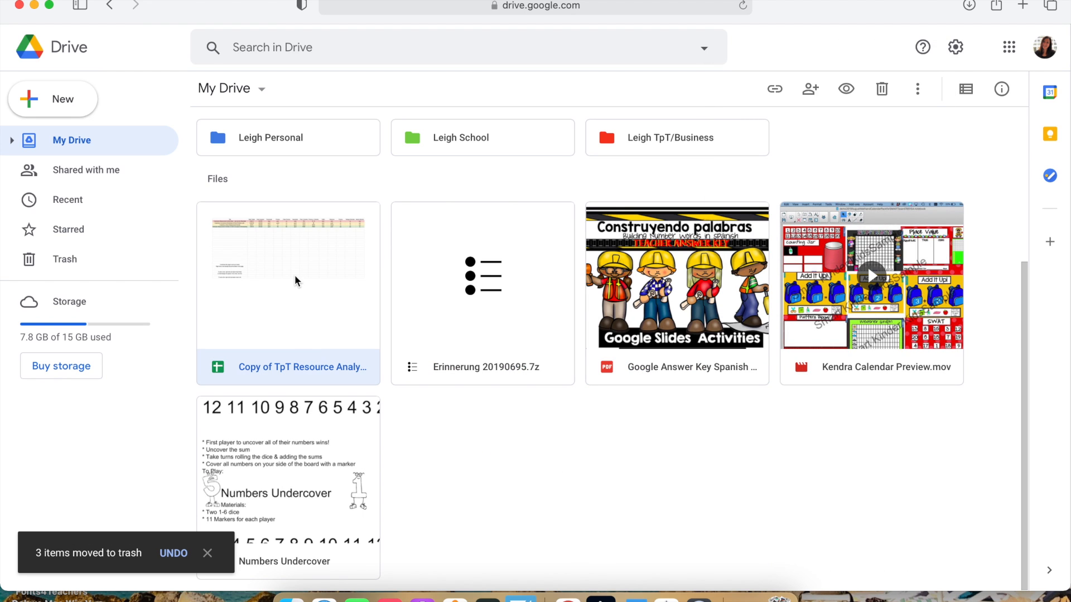
right_click(296, 280)
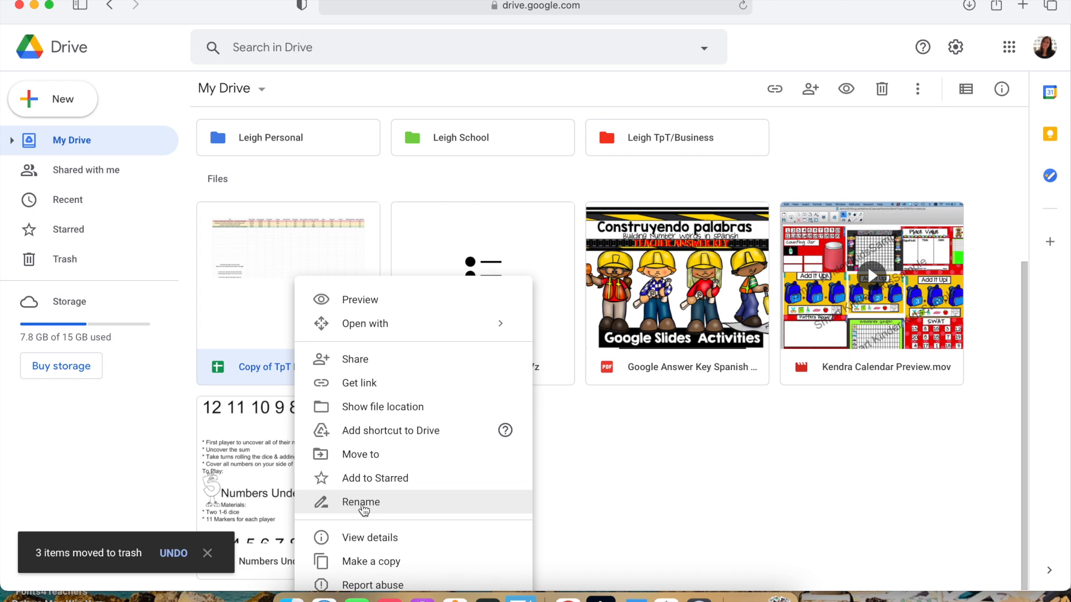
scroll(373, 510, down, 3)
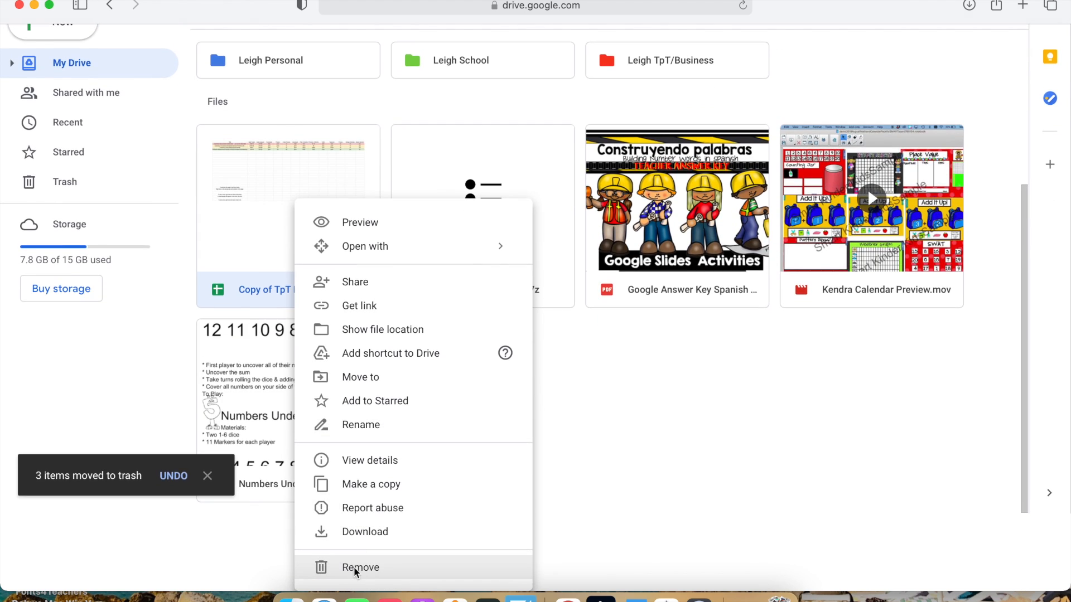
click(356, 566)
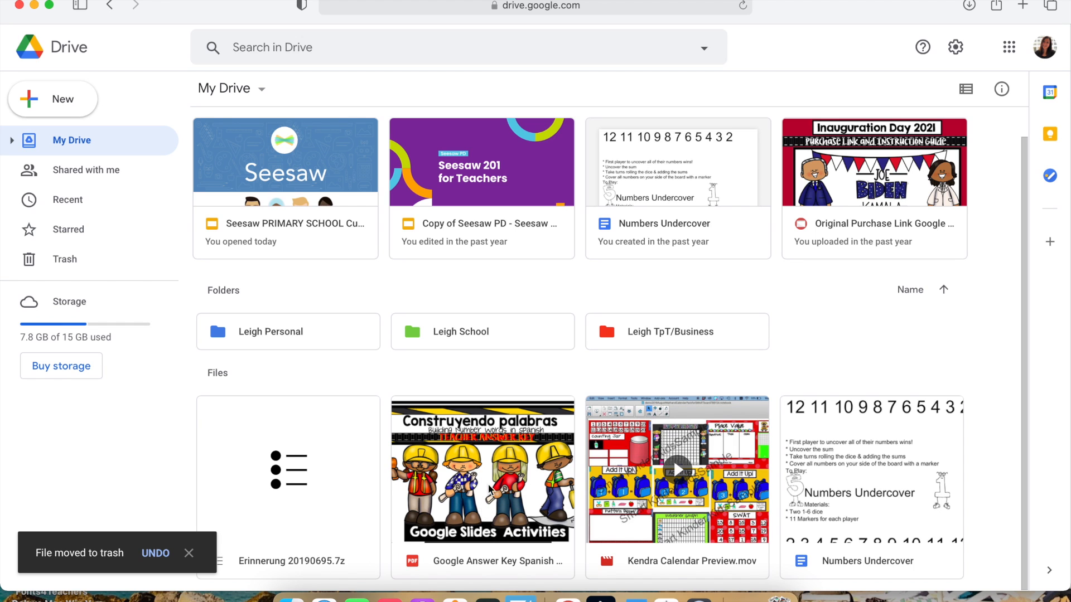
Move Google Answer Key Spanish Number Word Mix Up.pdf into the red TpT/Business folder
drag(484, 500, 650, 335)
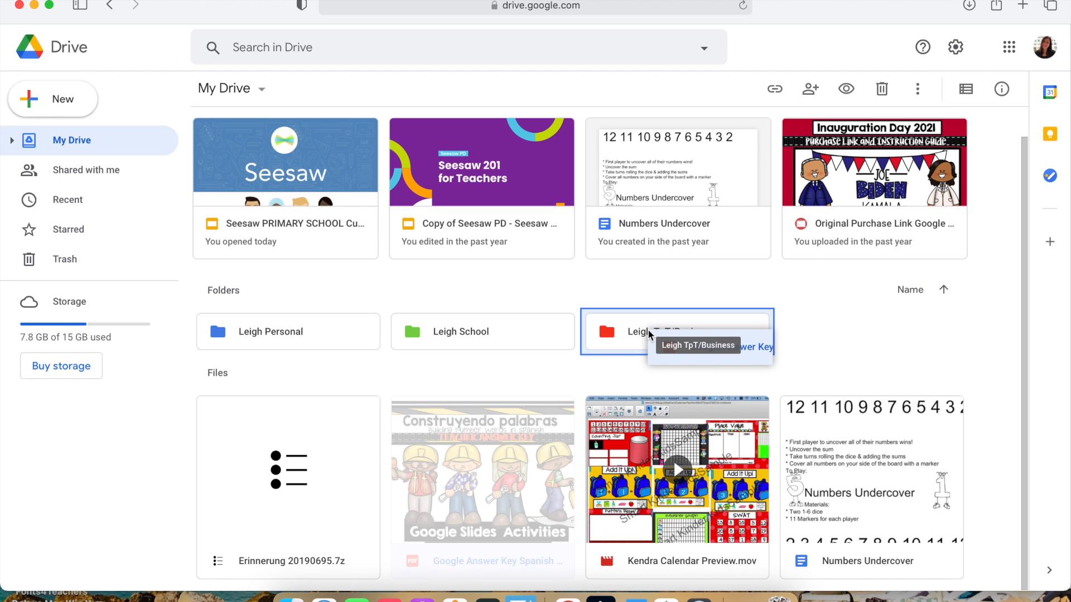
drag(650, 334, 649, 334)
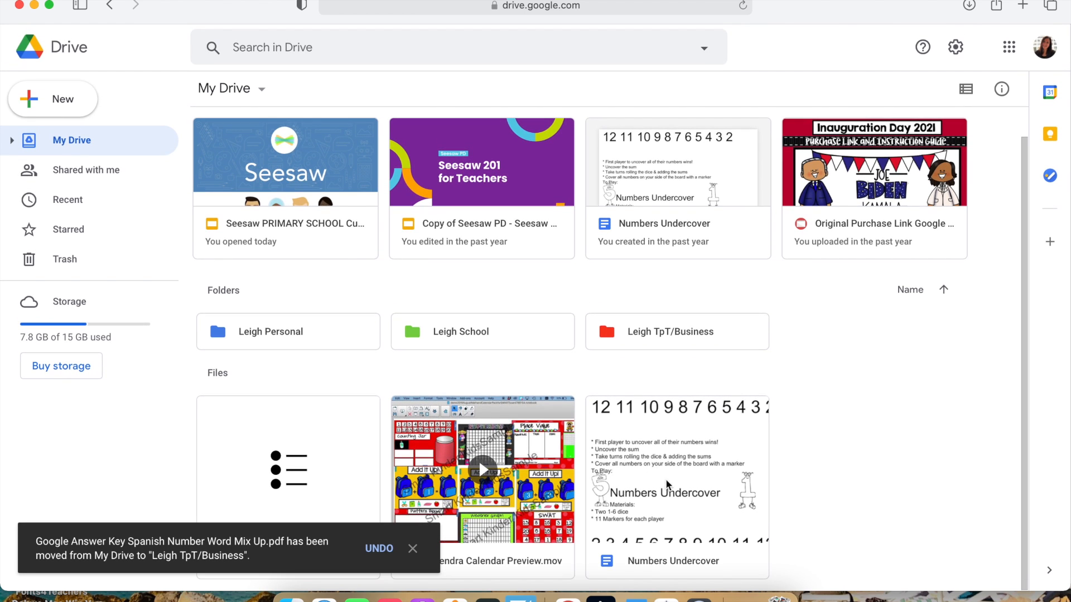
File Numbers Undercover in the School folder, Erinnerung 20190695.7z in Personal, and the Calendar Preview.mov video in TpT/Business
drag(690, 470, 454, 327)
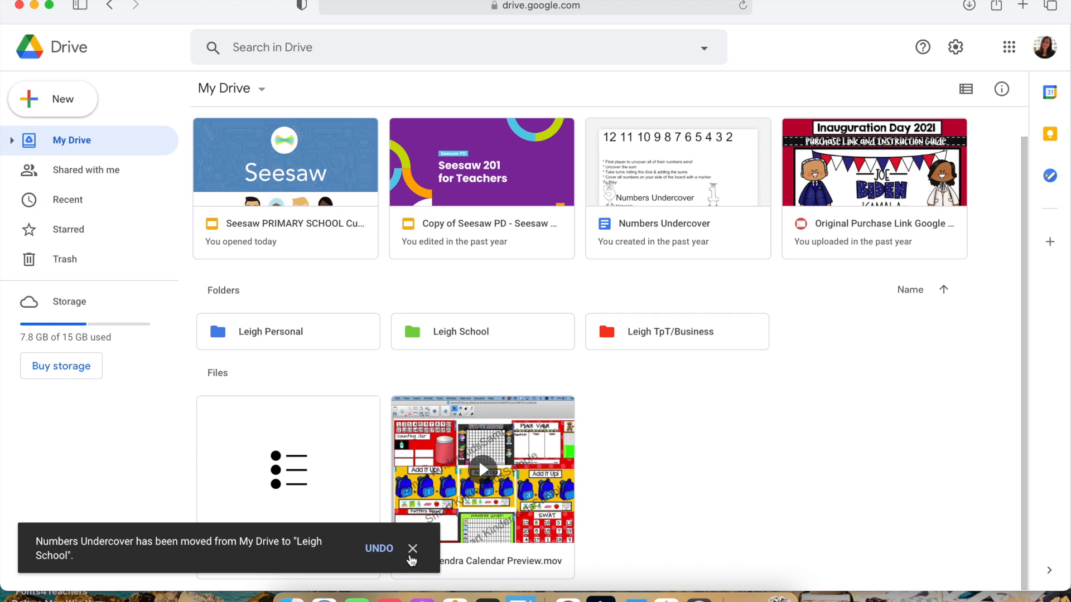
click(412, 549)
drag(277, 496, 268, 334)
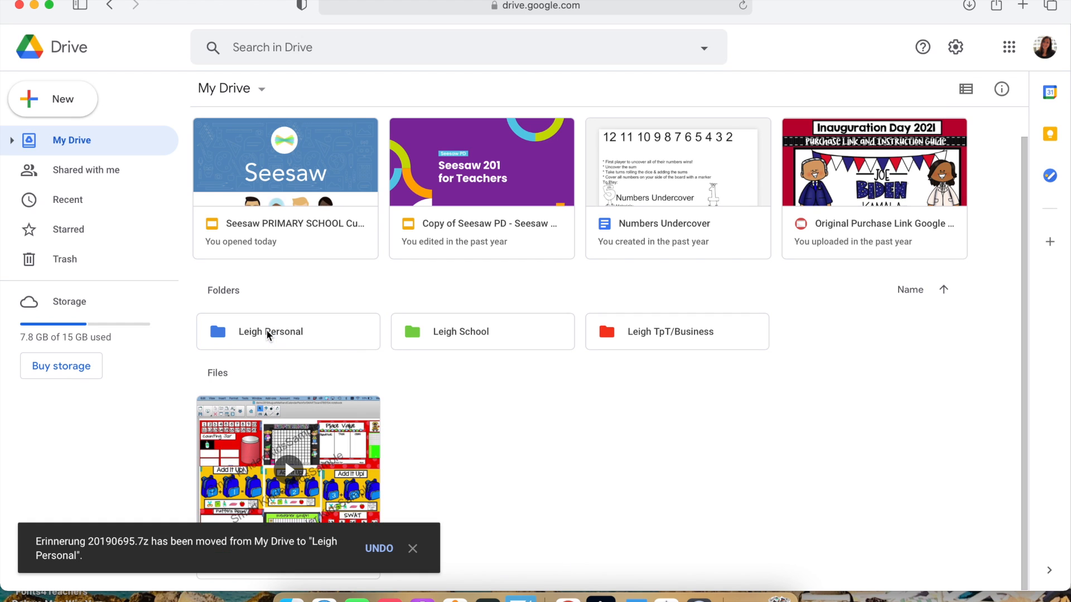
click(413, 551)
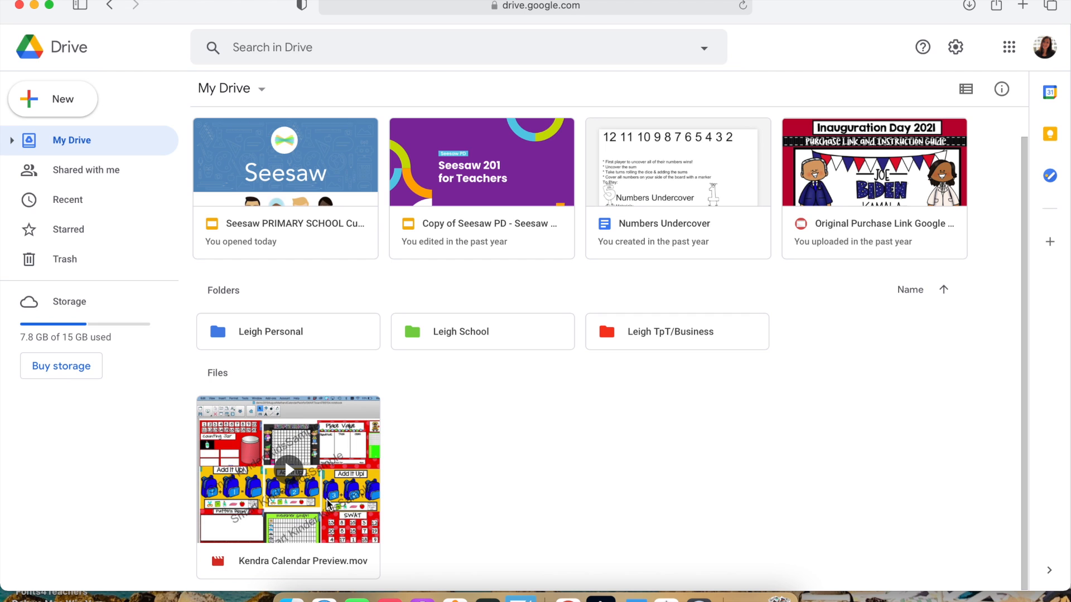
drag(322, 466, 657, 336)
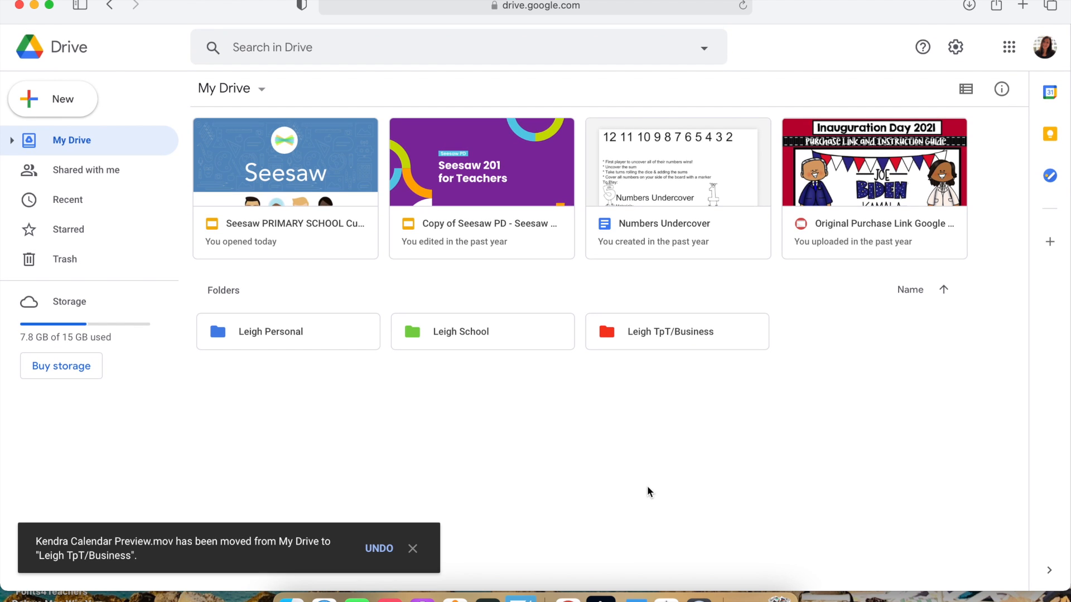
Open the TpT/Business folder and look through its subfolders and loose files
double_click(664, 333)
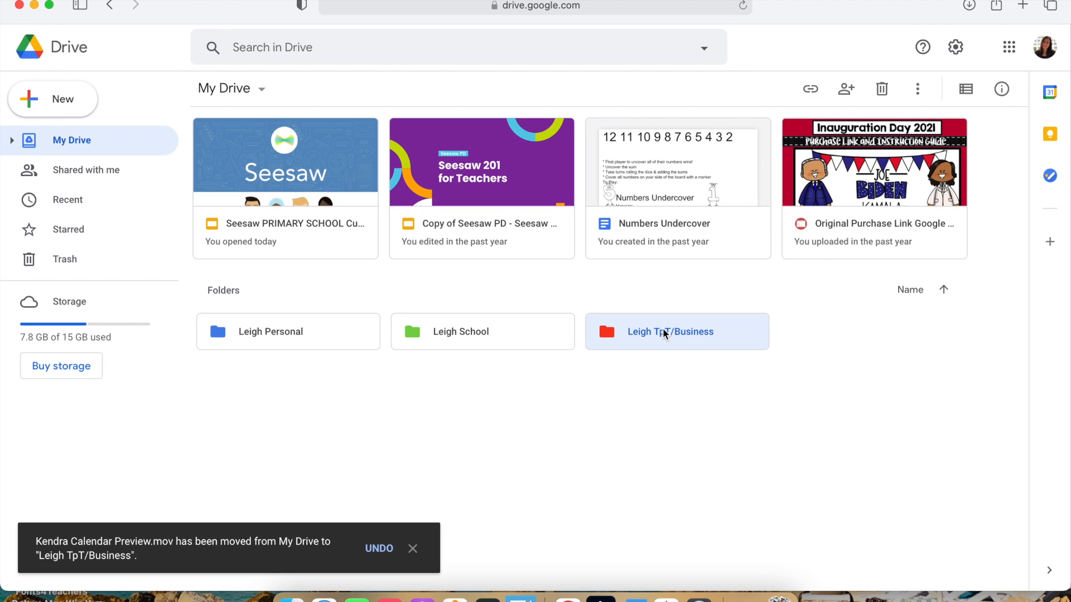
scroll(508, 456, down, 5)
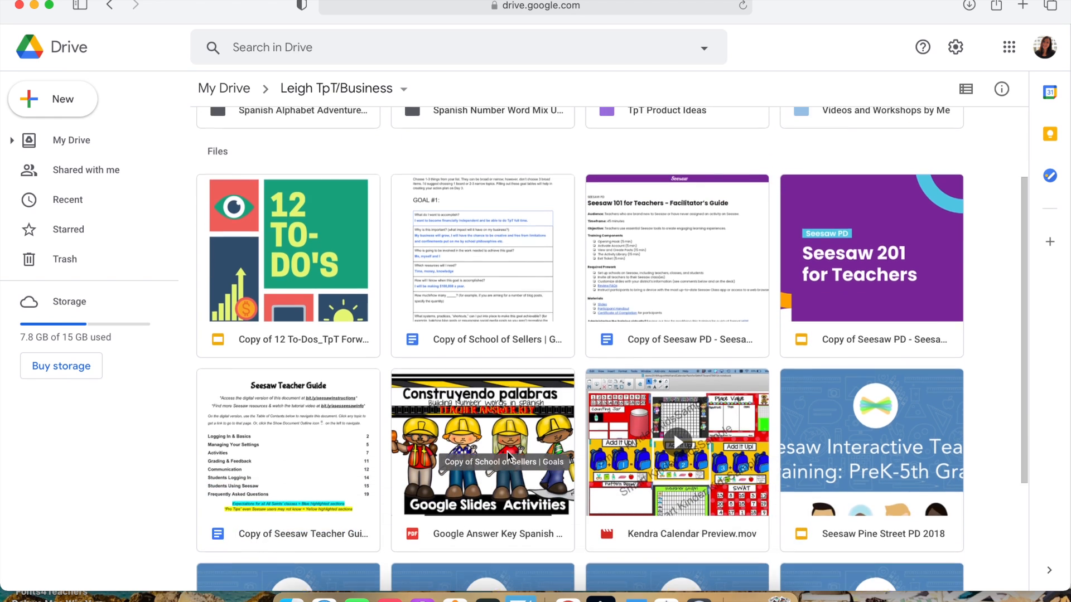
scroll(508, 456, up, 5)
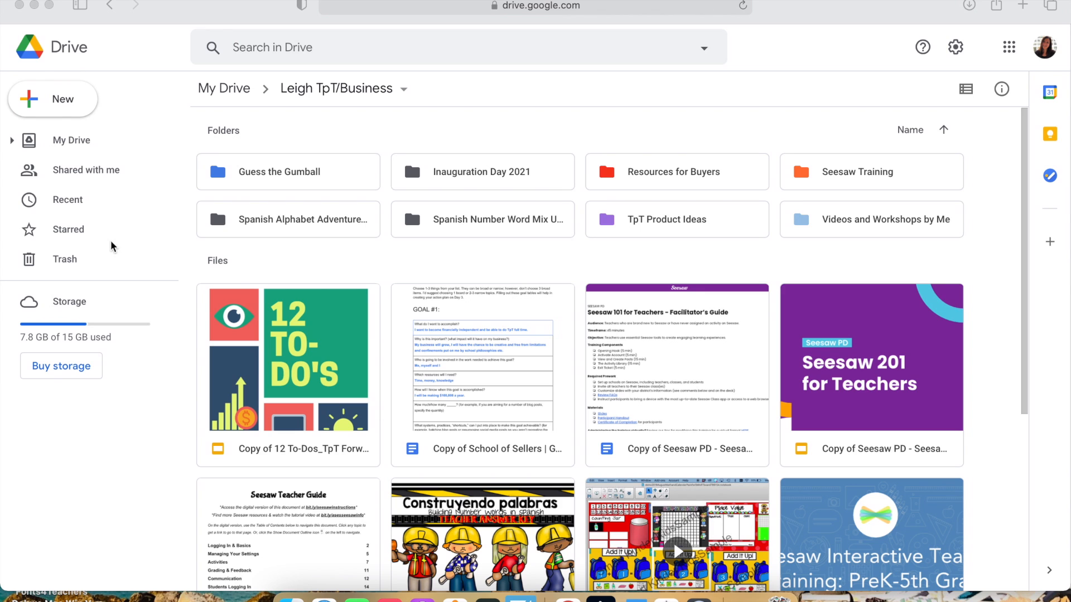
click(109, 6)
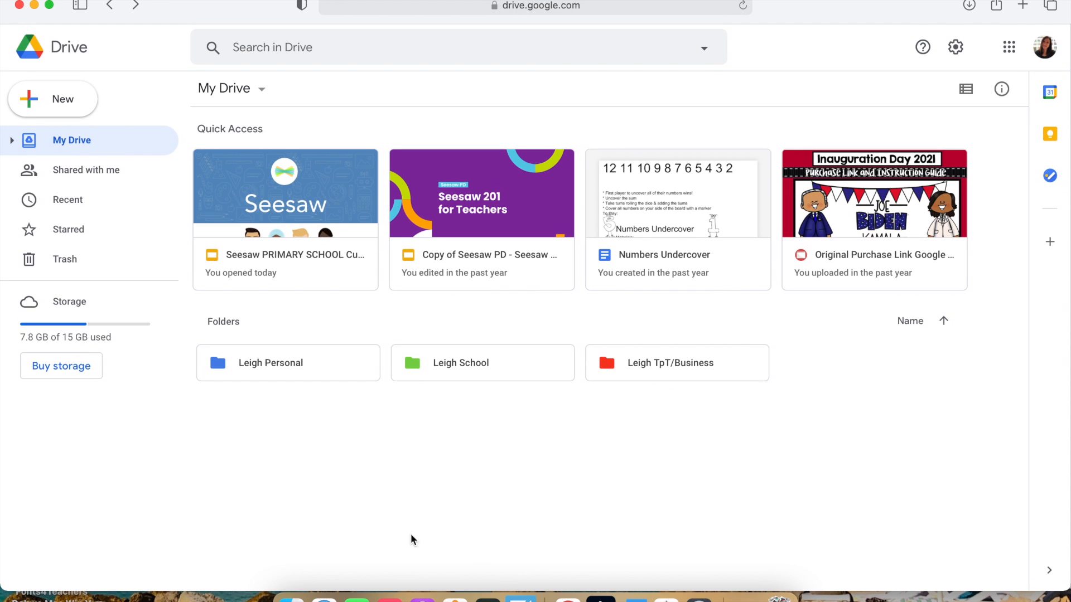
click(673, 364)
double_click(672, 364)
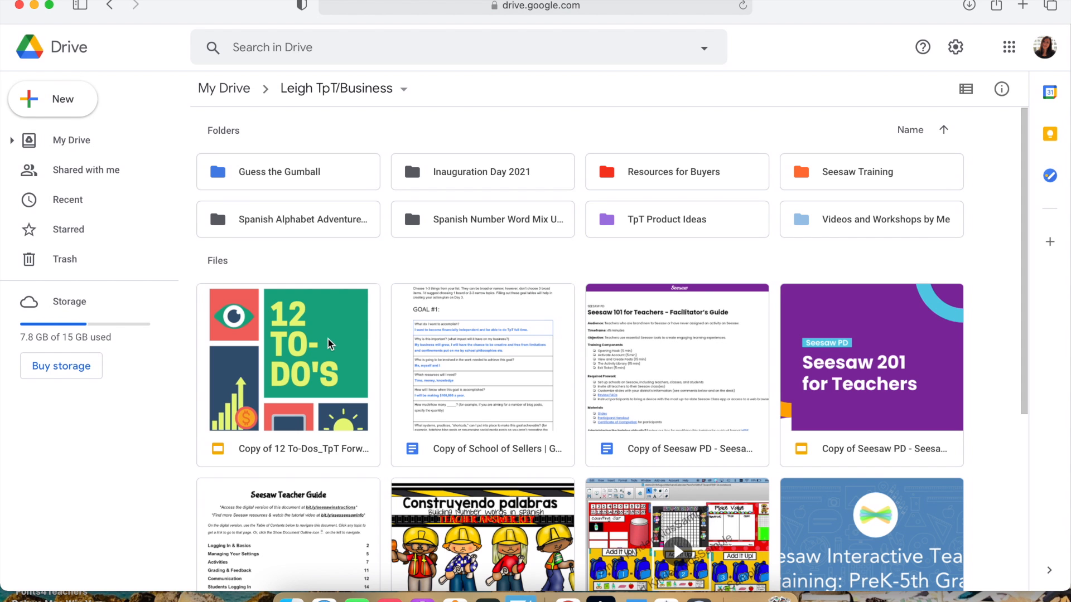
scroll(469, 498, down, 6)
scroll(468, 498, up, 6)
Create a new folder named TpT Products inside the TpT/Business folder
click(57, 102)
click(62, 108)
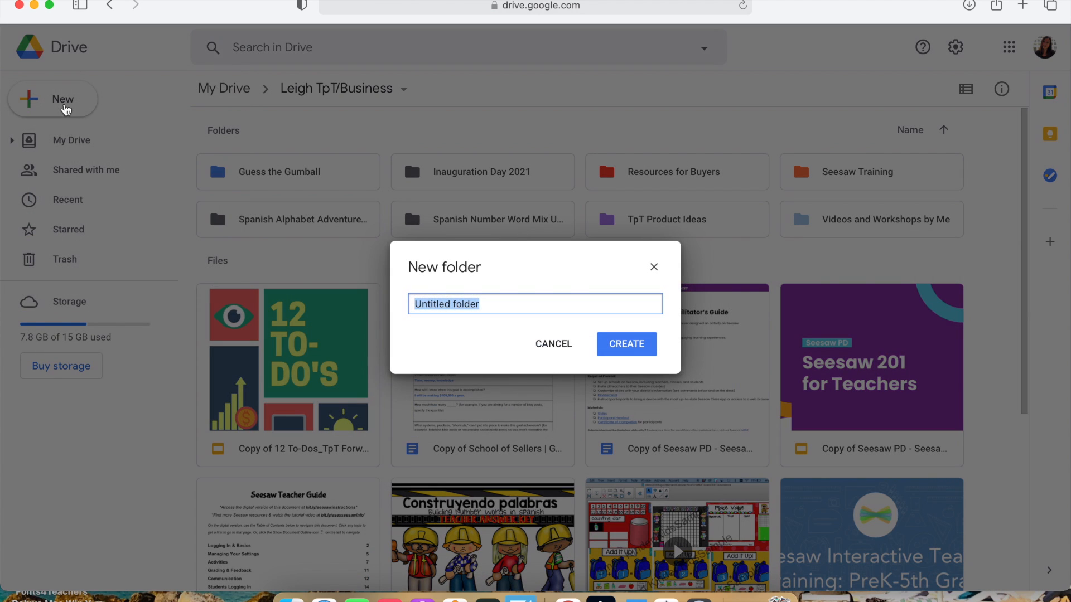
text(Leigh)
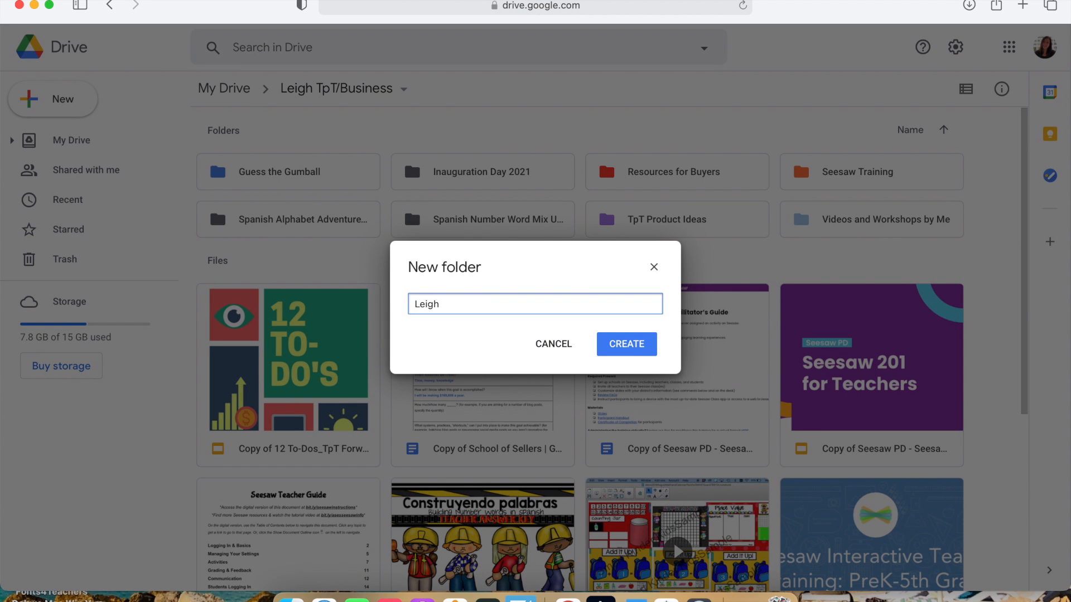
text( T)
key(BackSpace)
key(BackSpace)
key(BackSpace)
key(BackSpace)
key(BackSpace)
key(BackSpace)
key(BackSpace)
text(TpT Prod)
click(626, 344)
Create another new folder named Growing My Business inside the TpT/Business folder
click(61, 101)
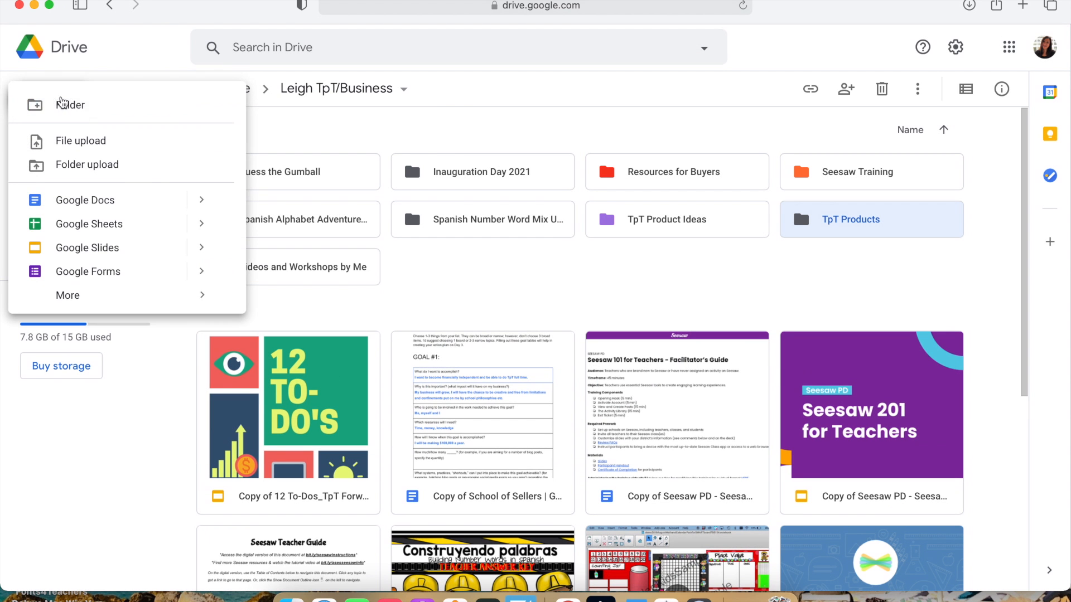
click(70, 106)
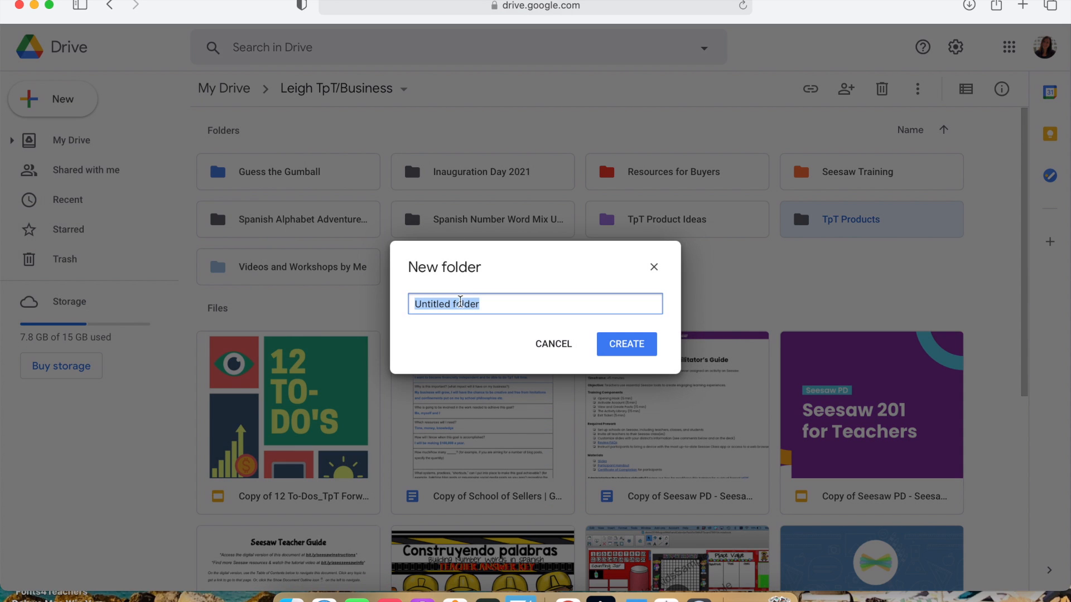
text(Growing My Business)
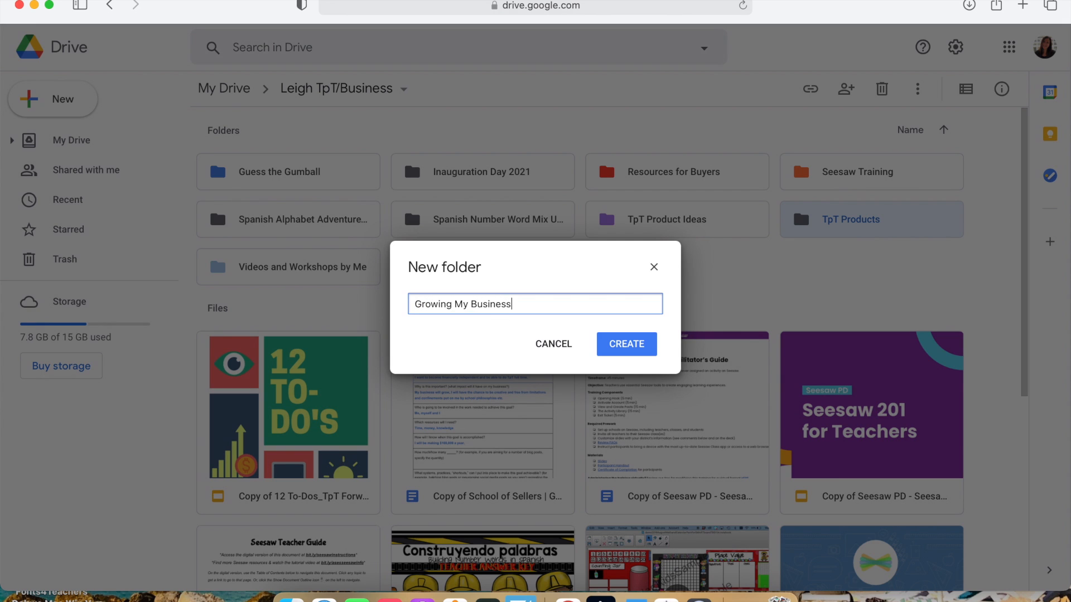
click(618, 353)
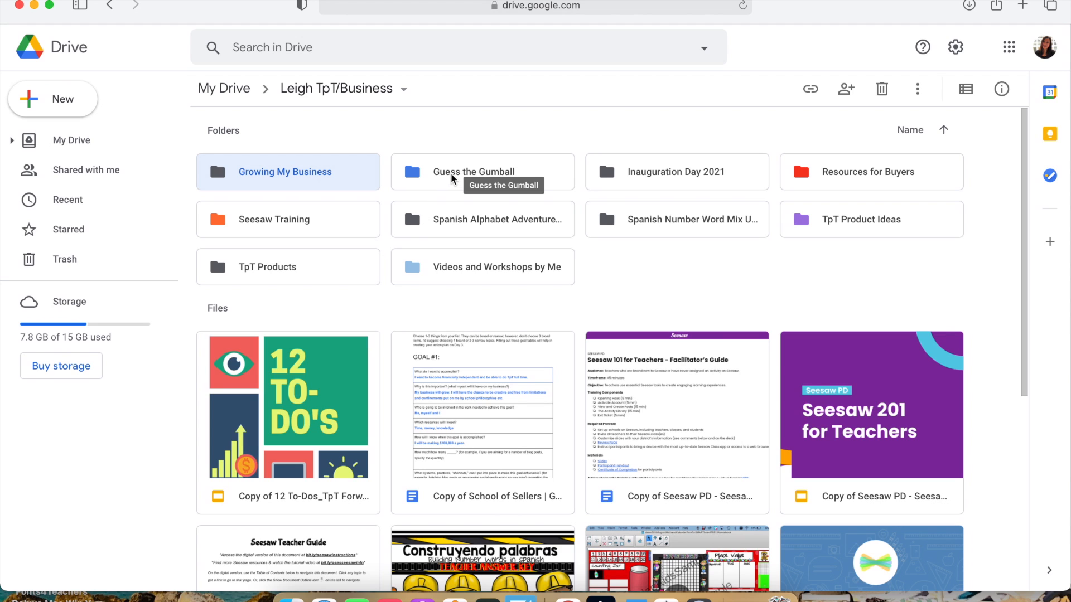
Move the Guess the Gumball and Inauguration Day 2021 folders into the TpT Products folder
drag(452, 177, 260, 278)
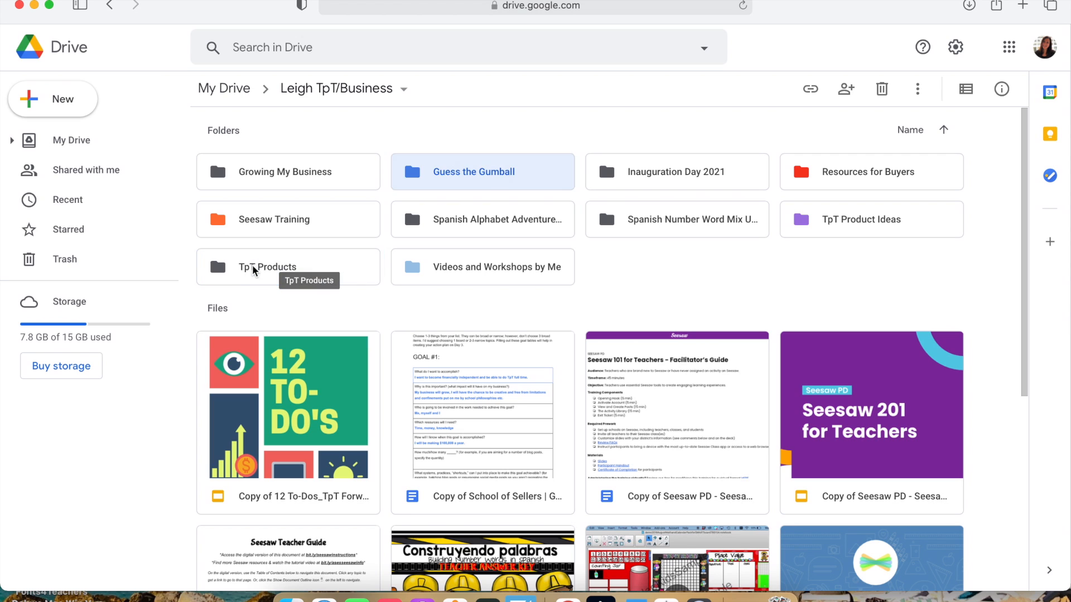
drag(460, 190, 828, 219)
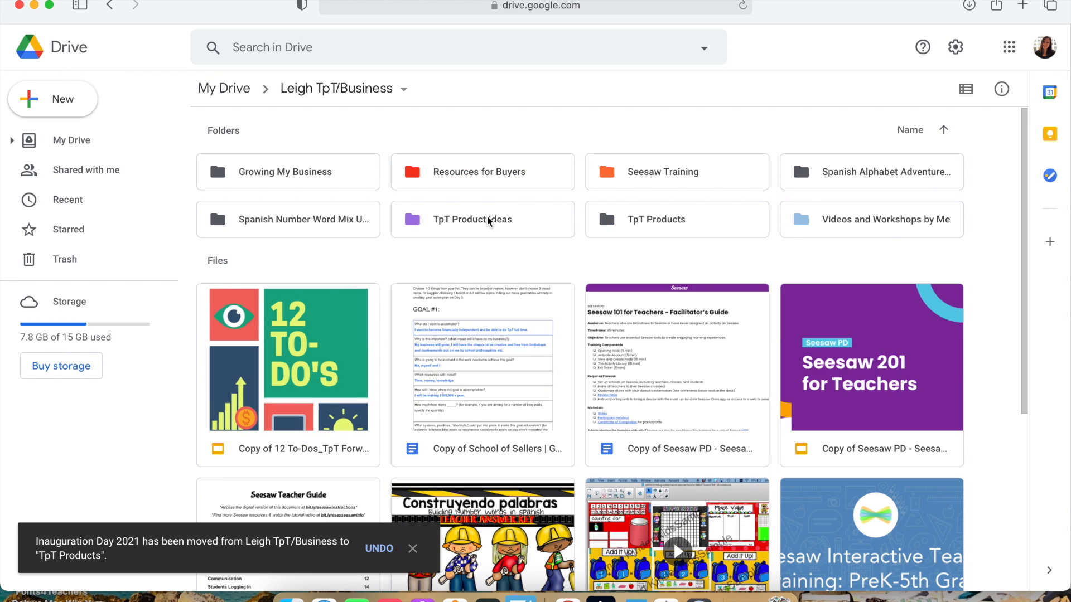
Rename the TpT Products folder as 1 TpT Products
click(639, 223)
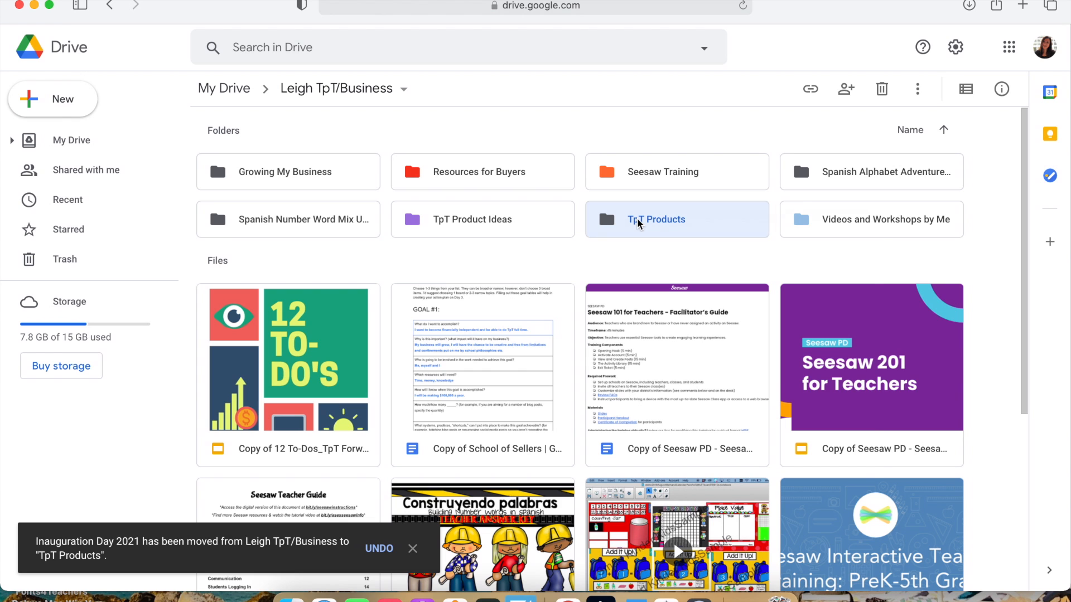
right_click(638, 222)
click(696, 419)
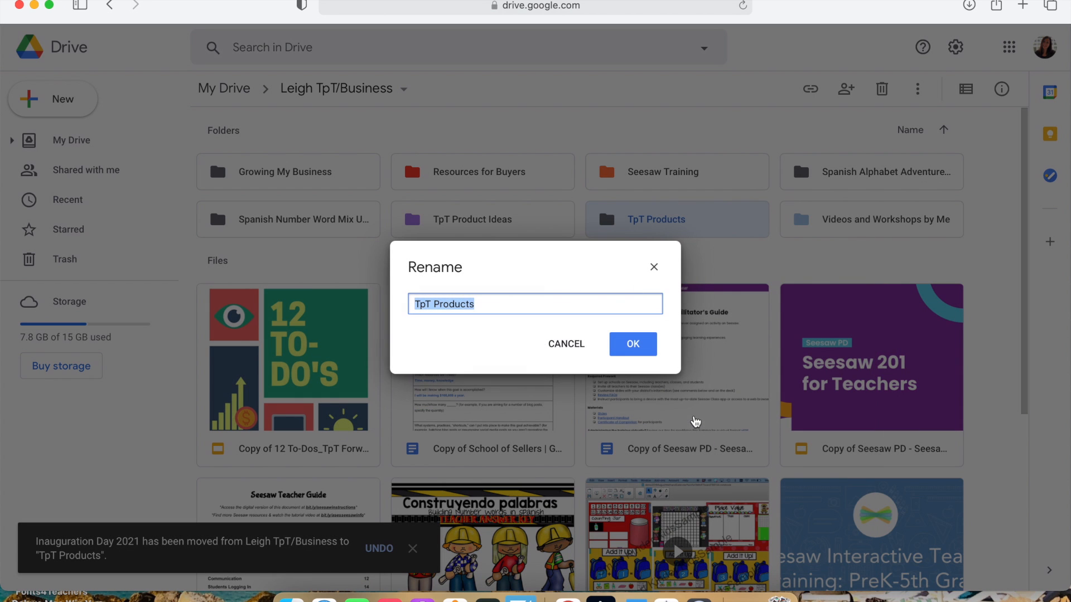
click(415, 303)
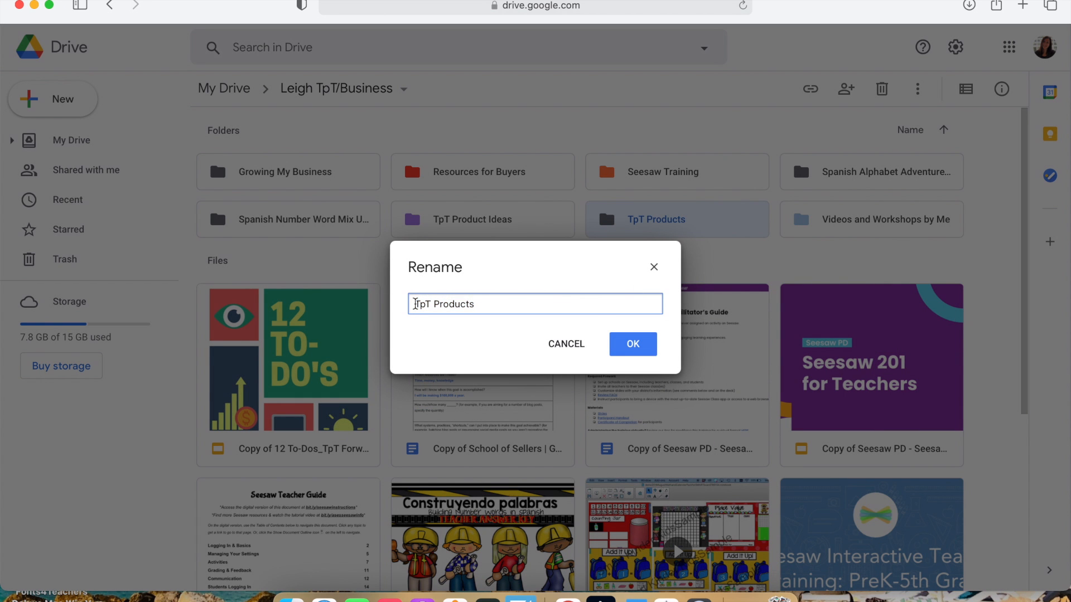
text(1)
click(643, 346)
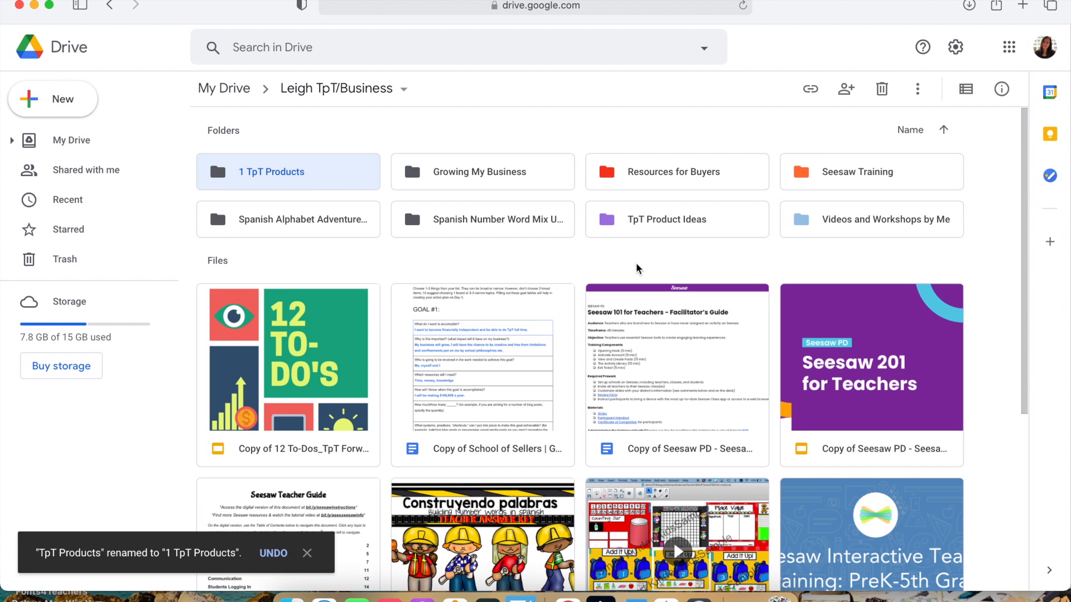
Rename the Growing My Business folder as 2 Growing My Business
click(454, 176)
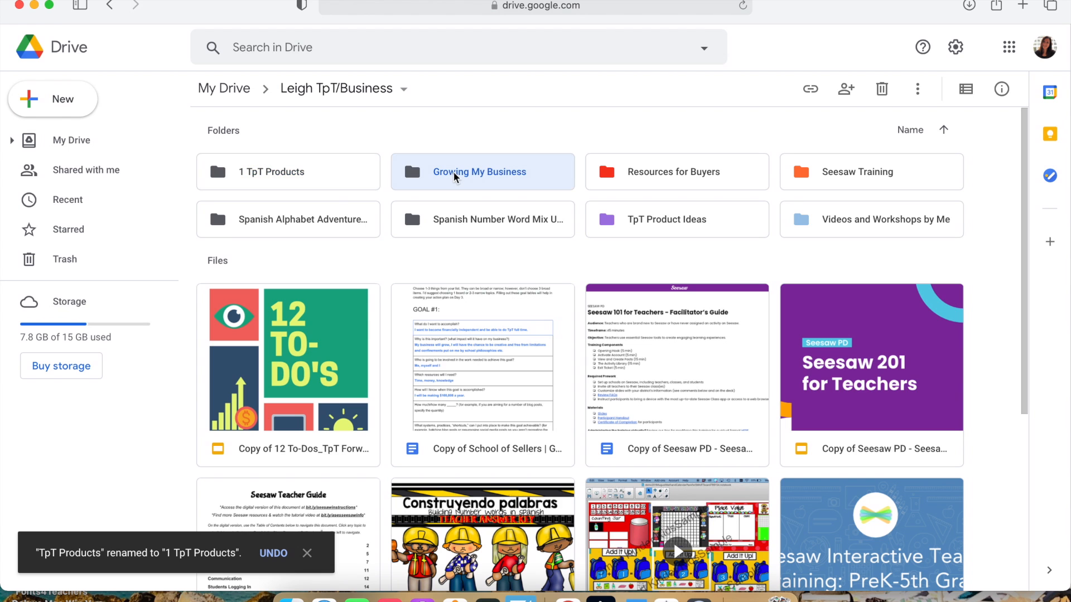
right_click(455, 177)
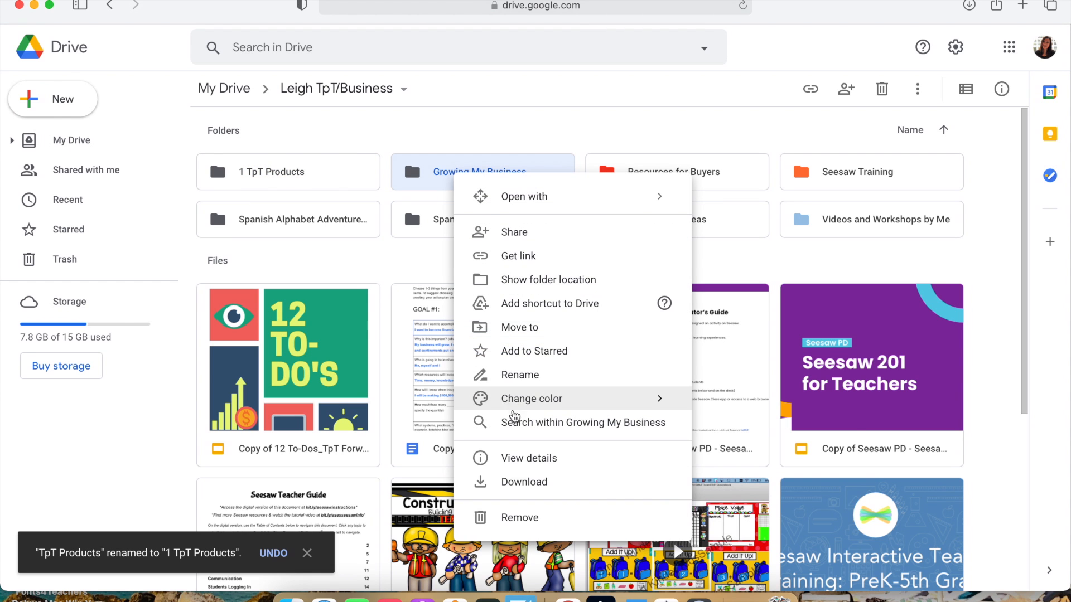
click(518, 376)
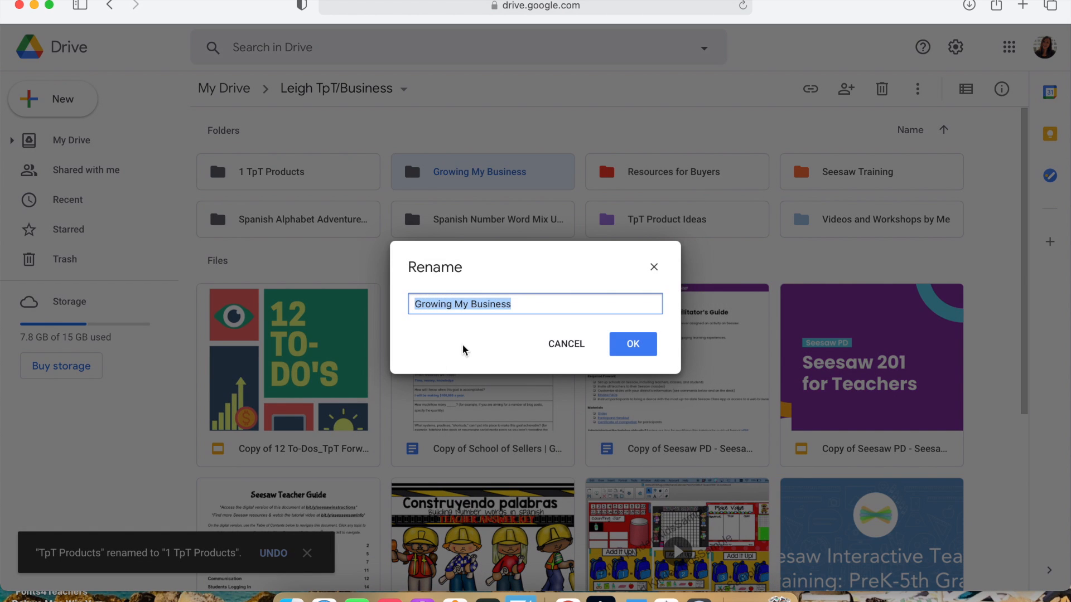
click(414, 304)
text(2)
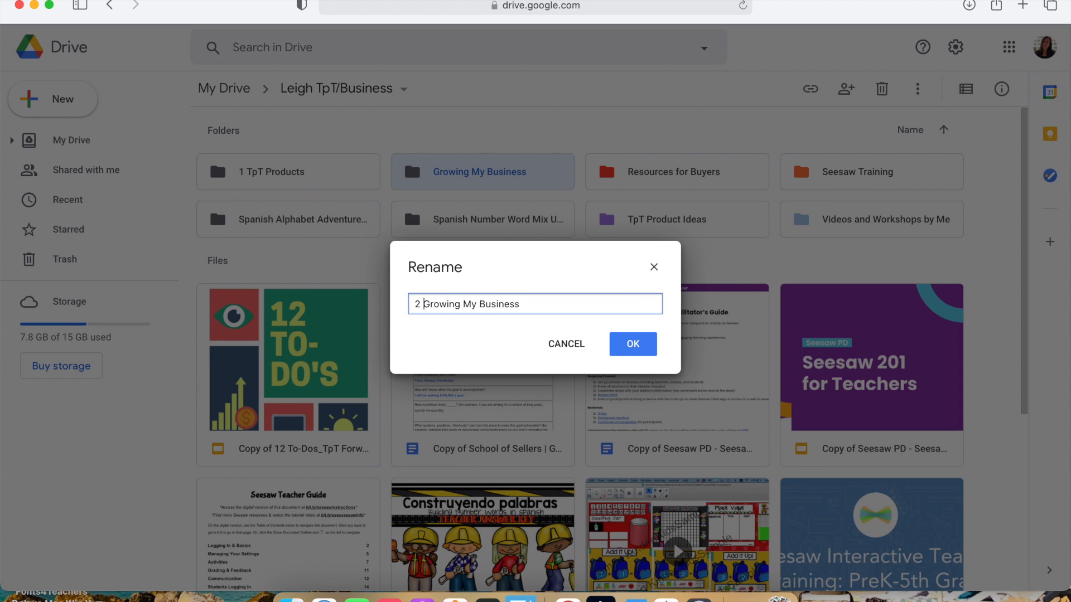
click(632, 343)
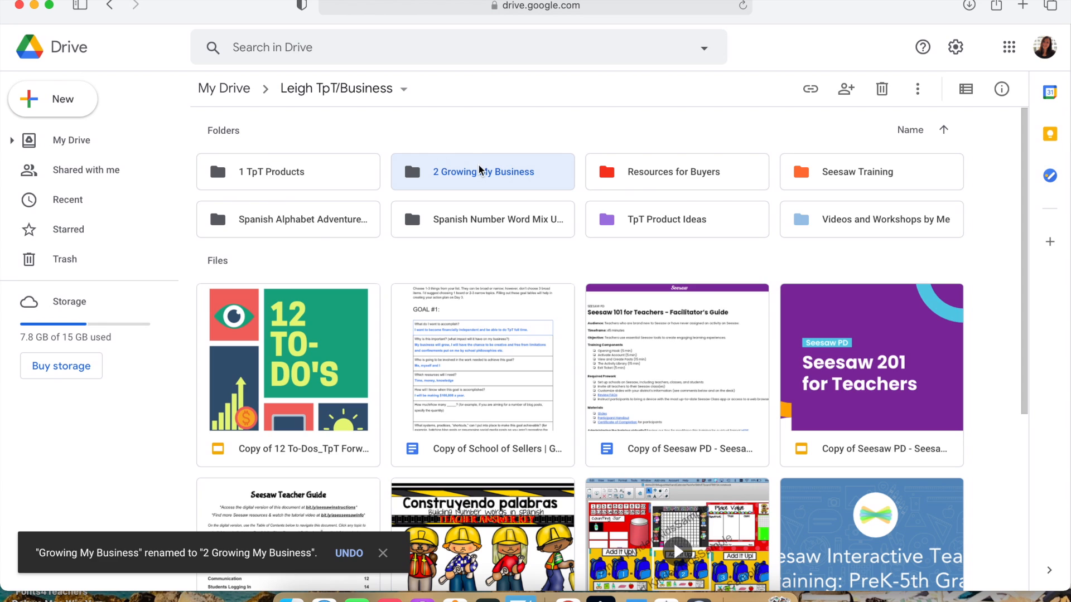
Move the Spanish Alphabet Adventure, TpT Product Ideas and Spanish Number Word Mix Ups for Google folders into 1 TpT Products
drag(311, 231, 271, 170)
drag(471, 223, 279, 162)
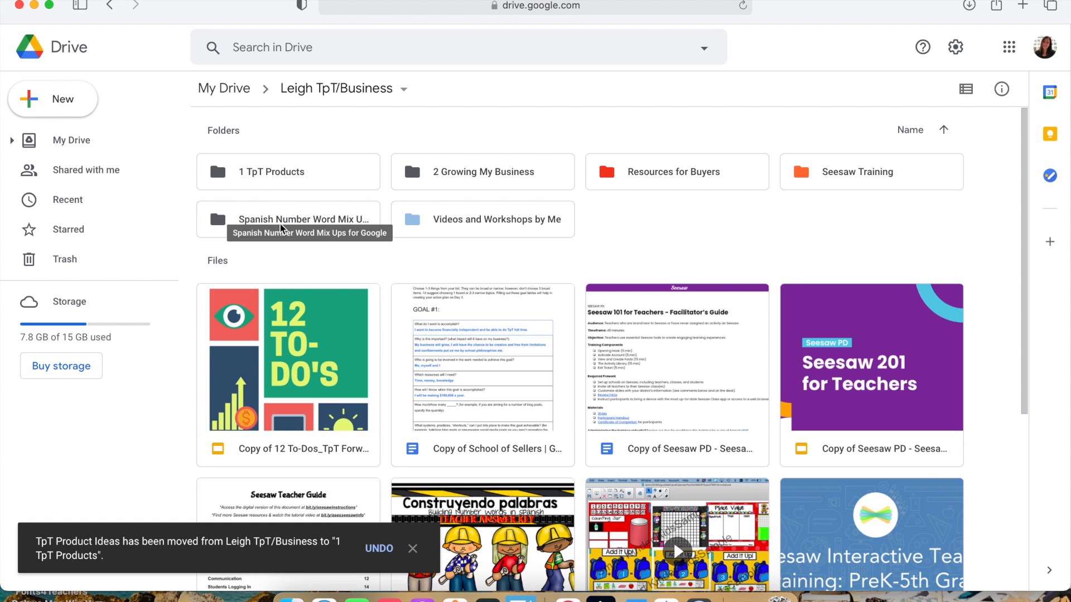
drag(280, 223, 265, 172)
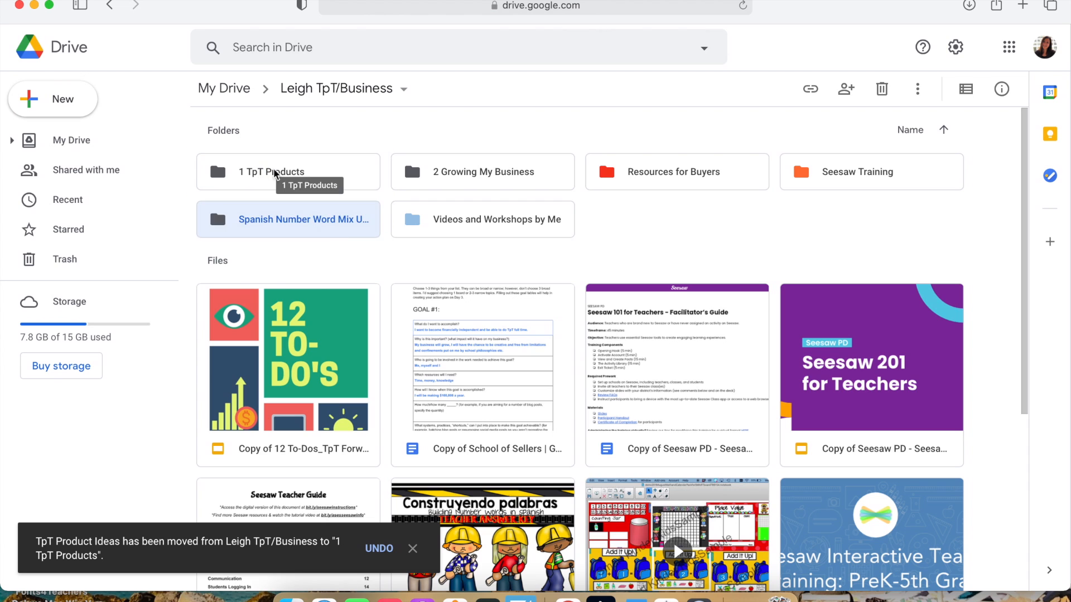
Move Videos and Workshops by Me, Resources for Buyers, Seesaw Training and Copy of 12 To-Dos_TpT Forward 2020 into 2 Growing My Business
drag(316, 223, 453, 169)
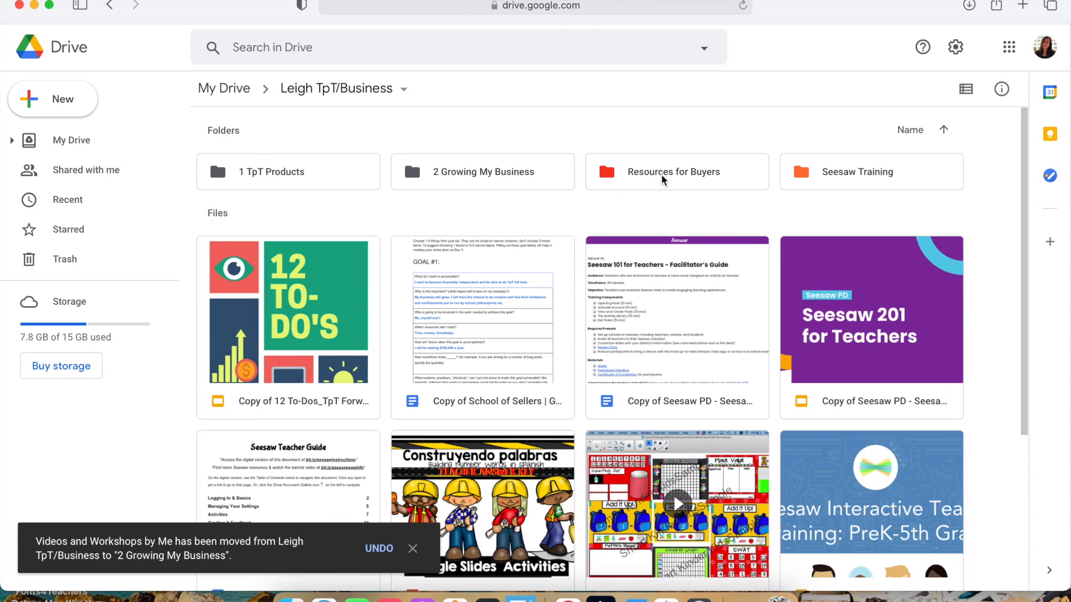
drag(671, 172, 491, 169)
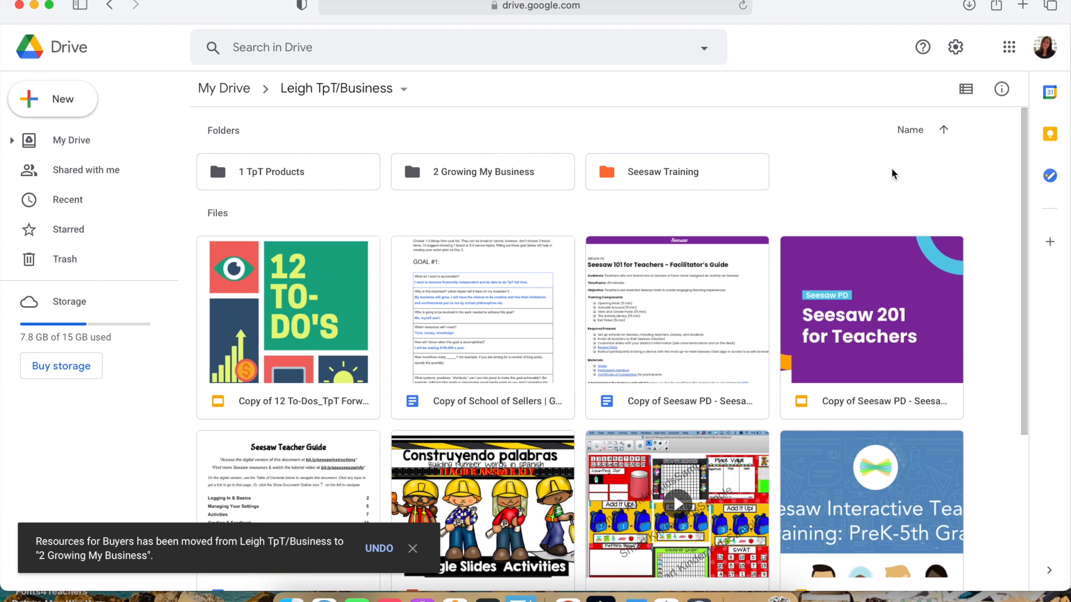
drag(695, 177, 477, 177)
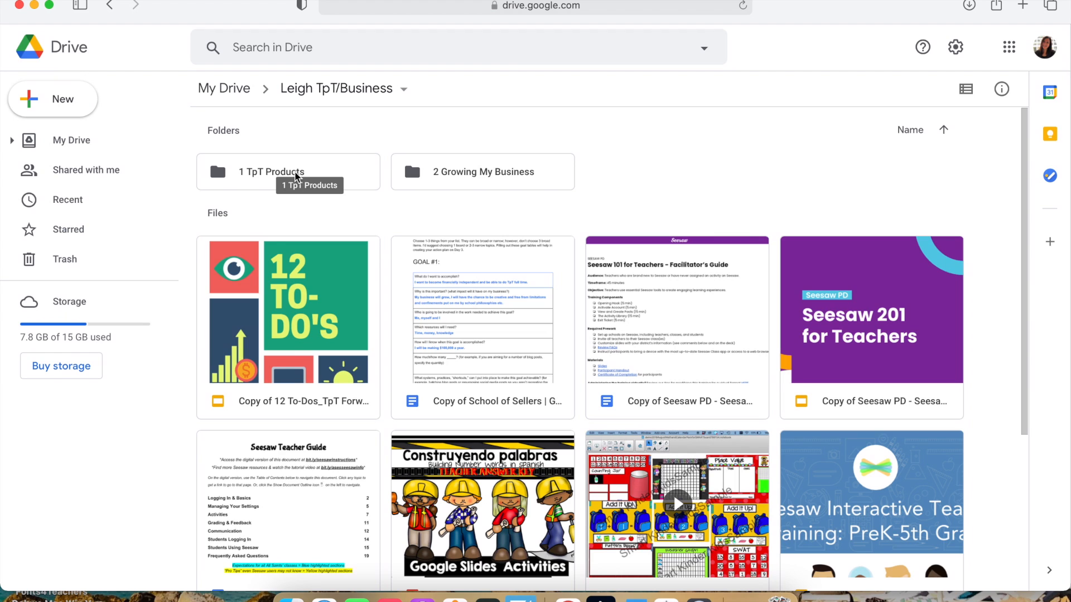
drag(288, 339, 491, 167)
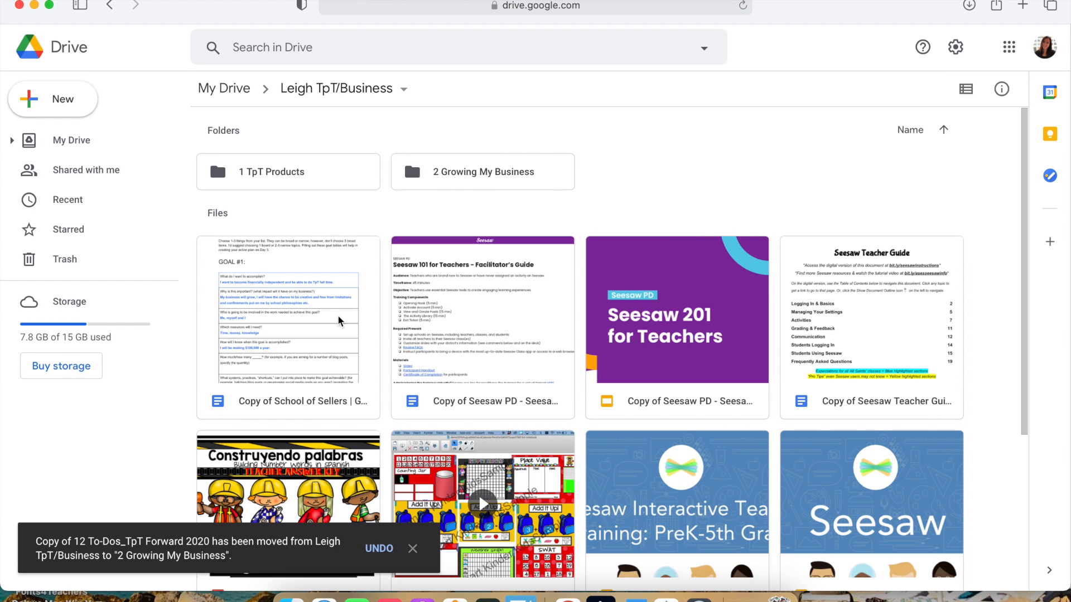
Move the School of Sellers and all Seesaw files into 2 Growing My Business, and the answer key PDF and calendar preview video into 1 TpT Products
click(317, 316)
super+click(490, 324)
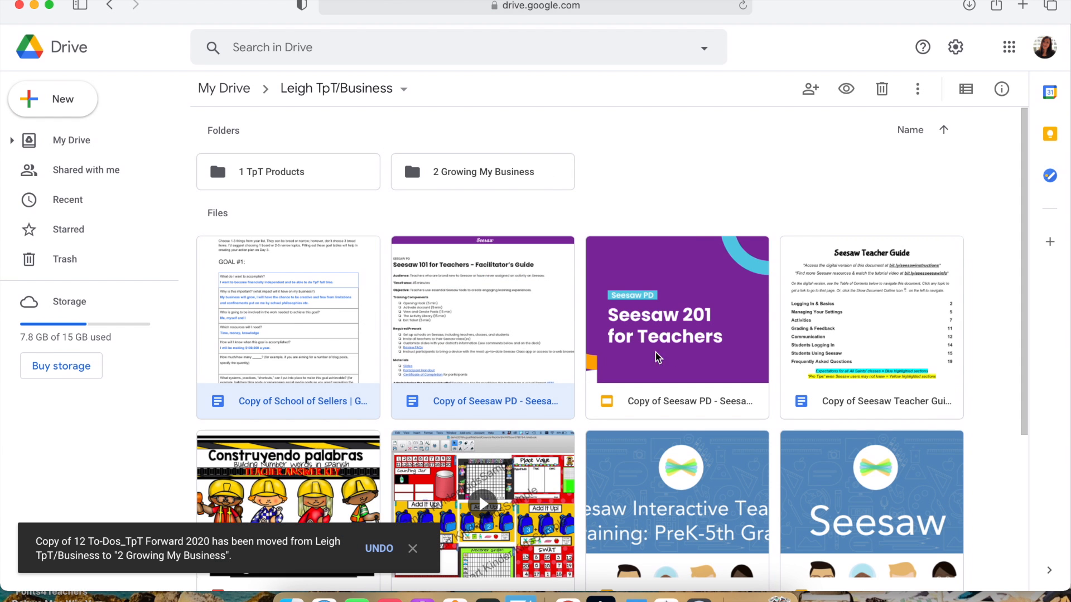
super+click(688, 351)
super+click(849, 353)
scroll(851, 351, down, 1)
scroll(850, 352, down, 4)
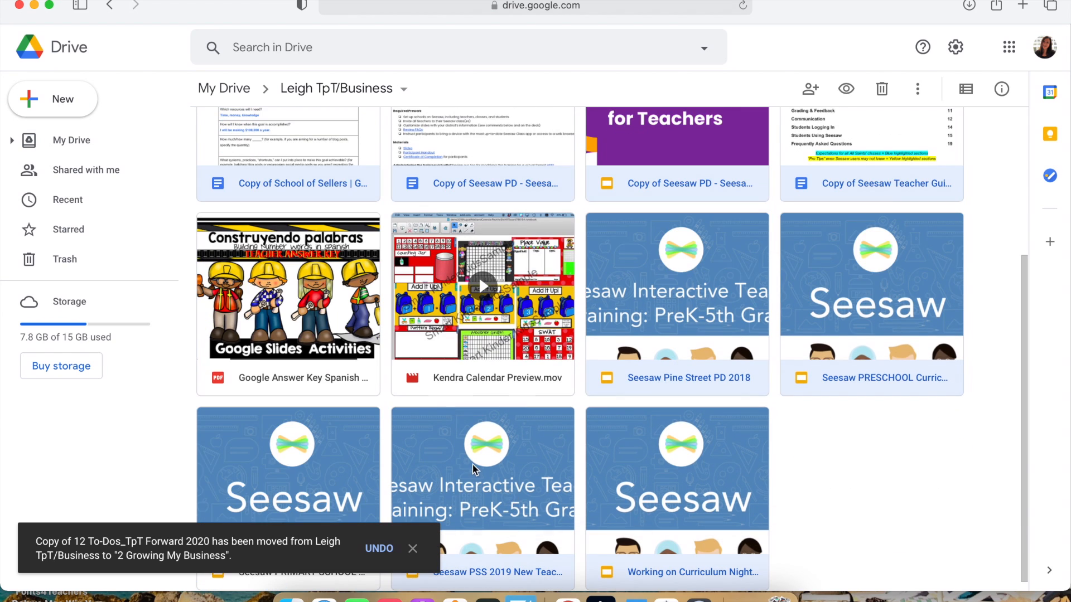
scroll(580, 416, up, 5)
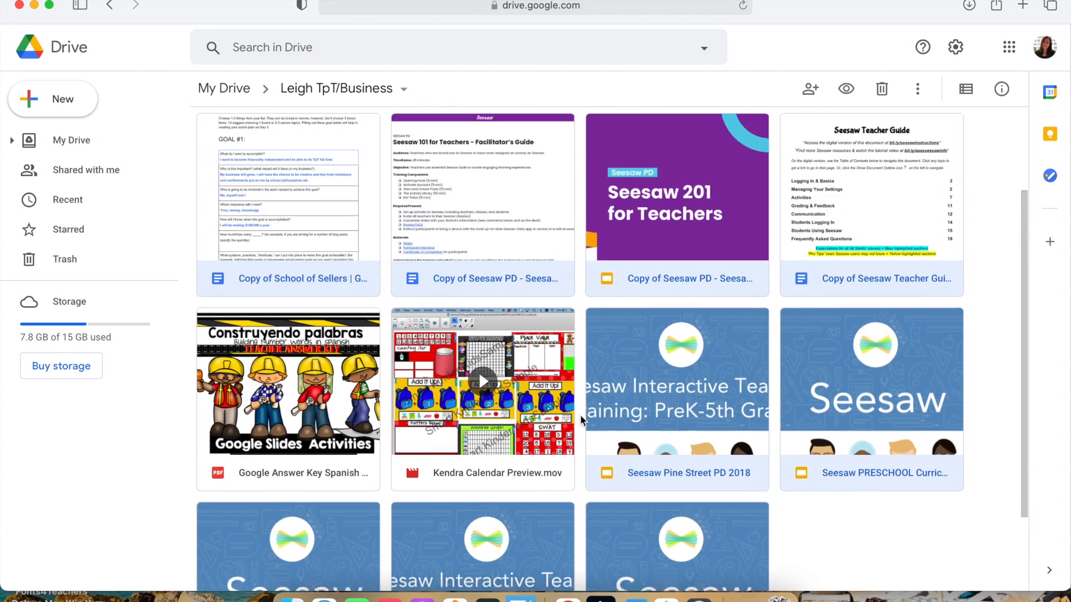
drag(644, 318, 479, 174)
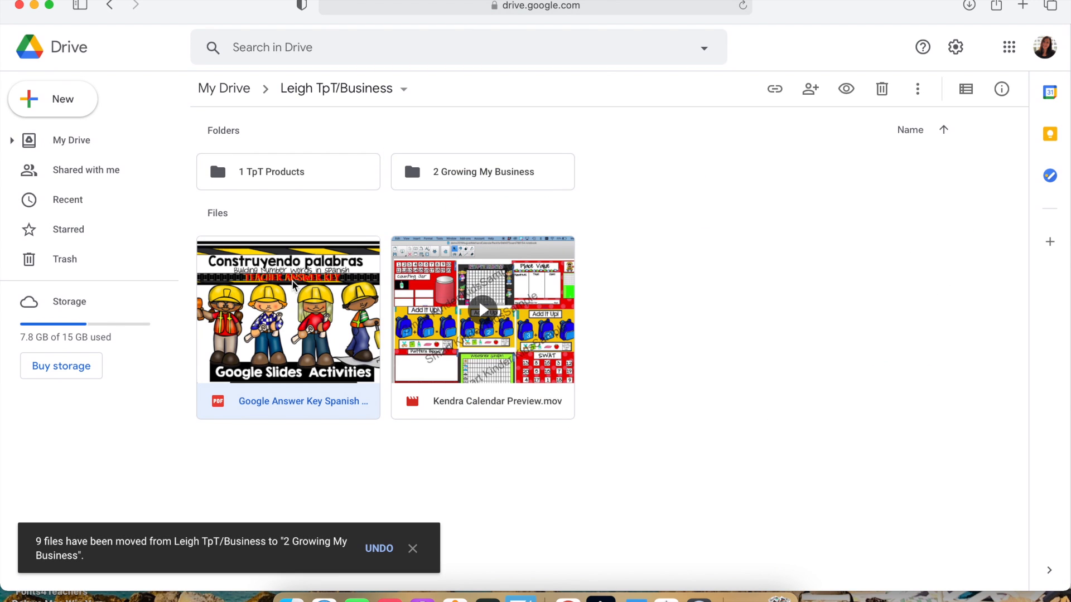
shift+click(480, 290)
drag(476, 277, 300, 165)
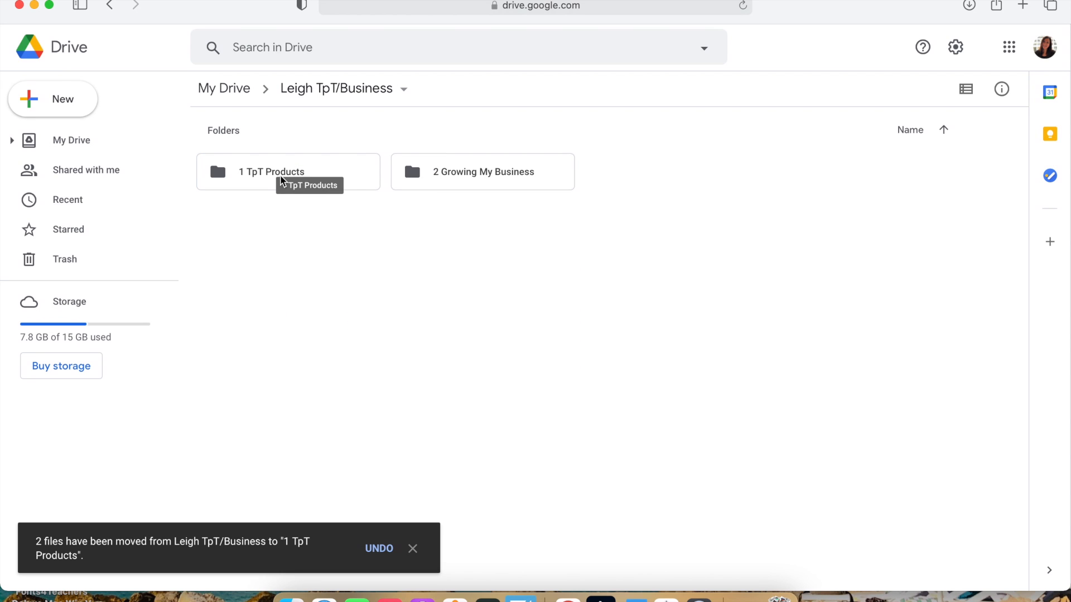
Change the color of the 1 TpT Products and 2 Growing My Business folders to red
click(109, 7)
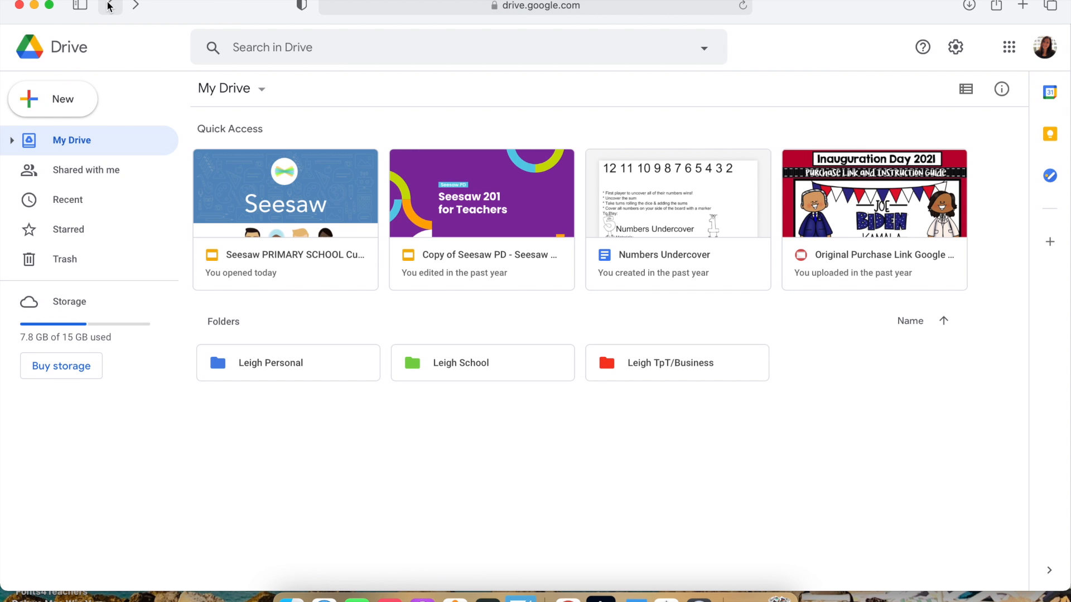
double_click(660, 370)
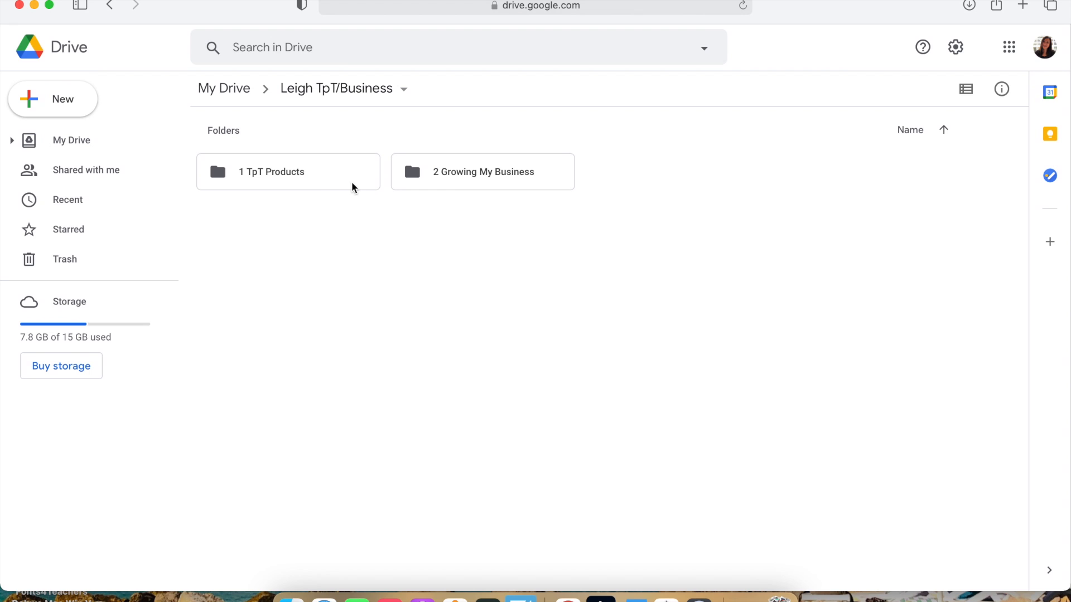
click(315, 172)
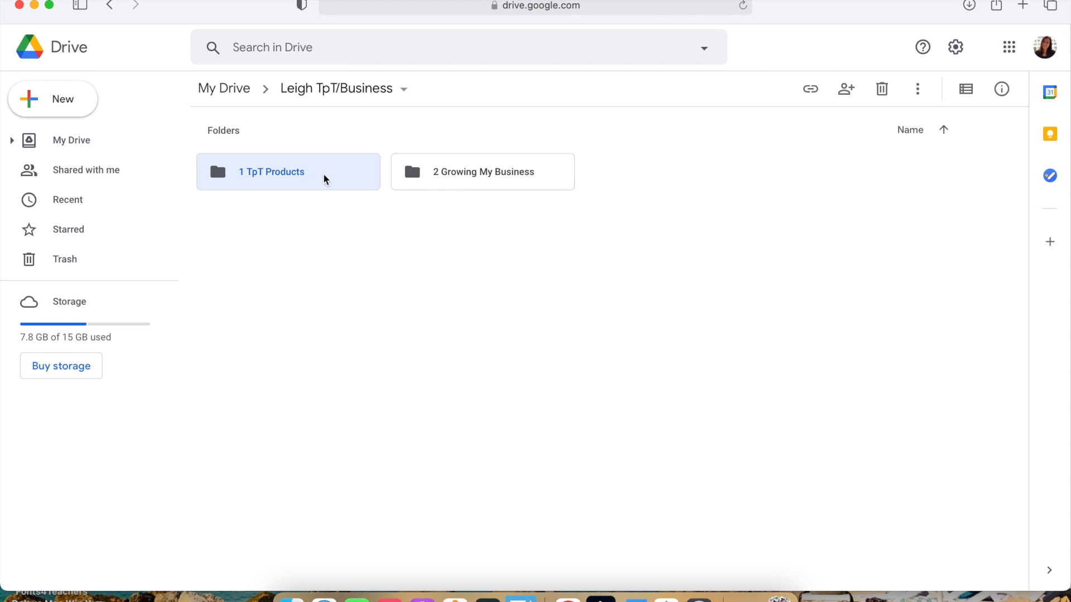
right_click(467, 181)
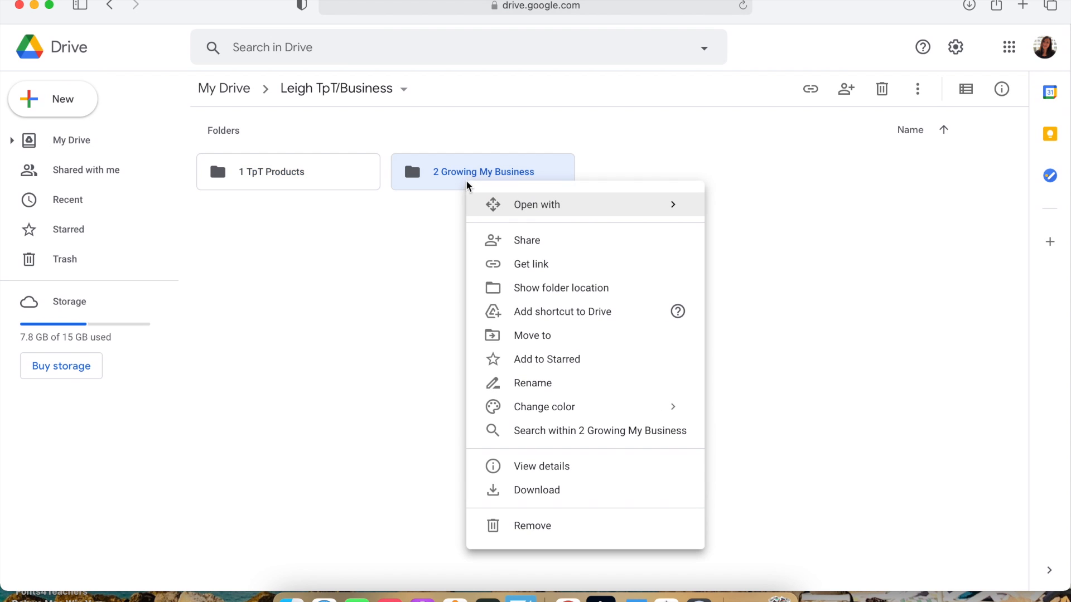
shift+click(286, 182)
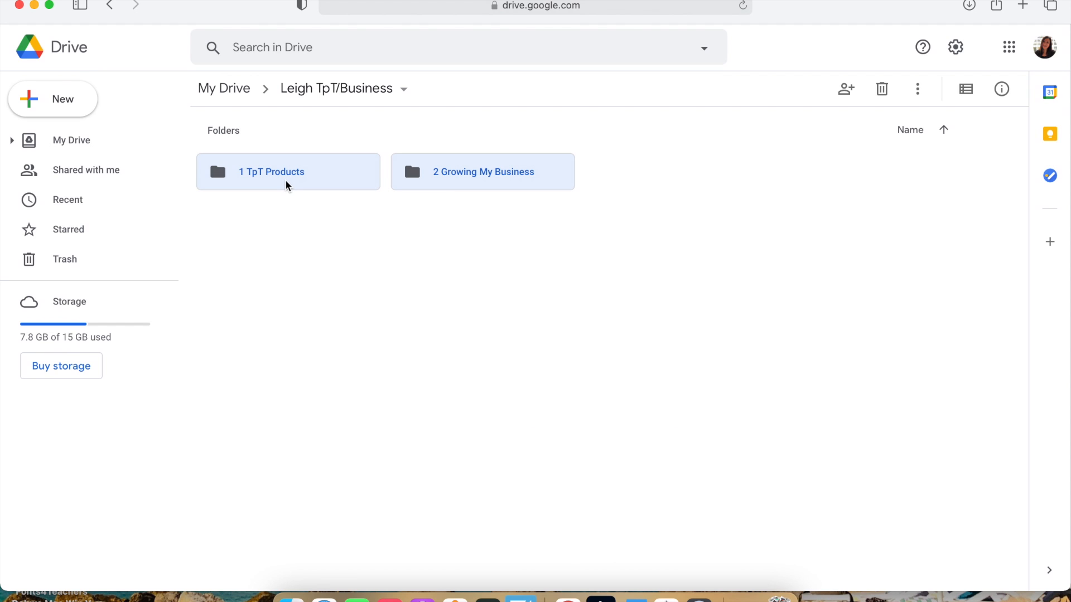
right_click(286, 180)
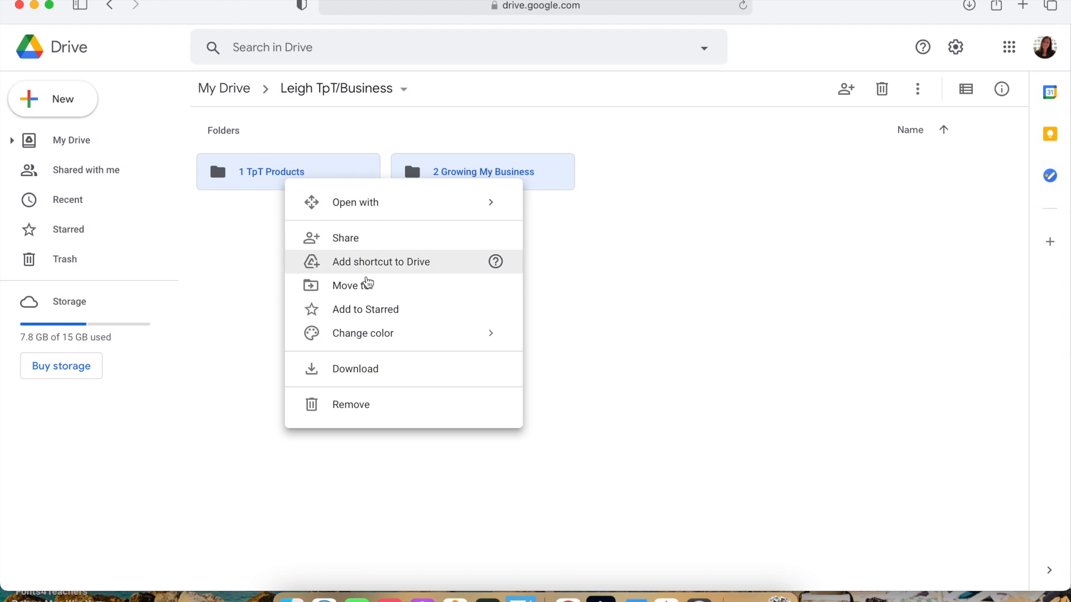
mouse_move(461, 334)
click(590, 341)
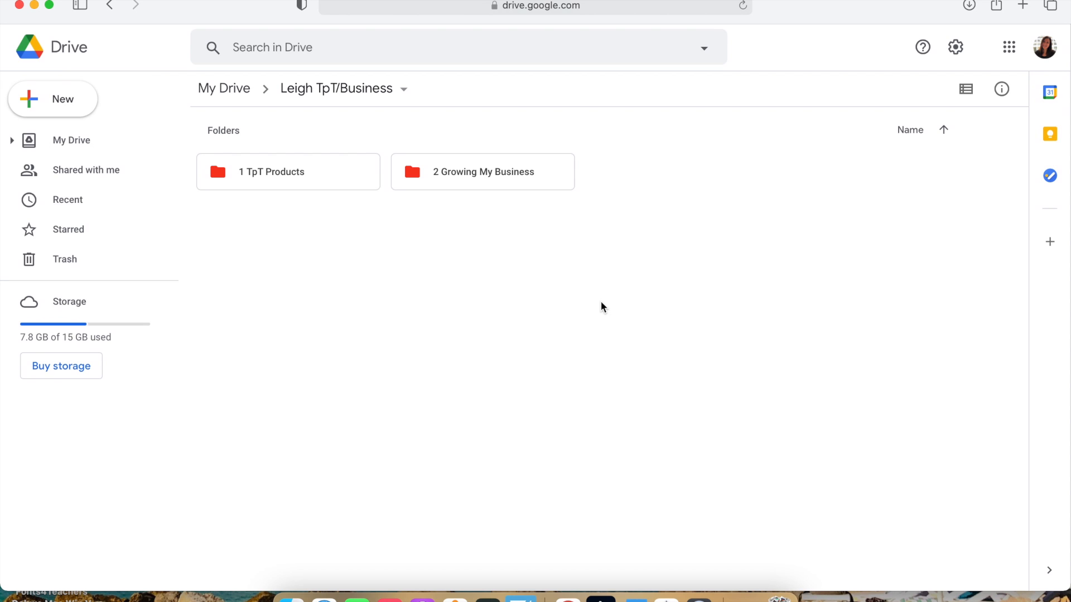
Change the color of all five folders inside 1 TpT Products to red
double_click(276, 168)
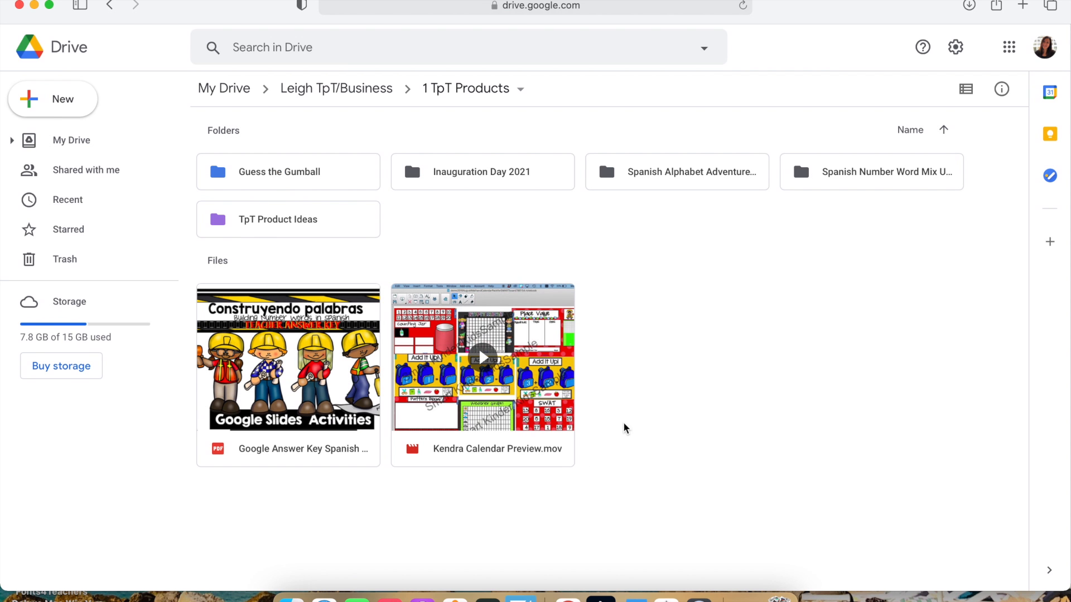
click(296, 174)
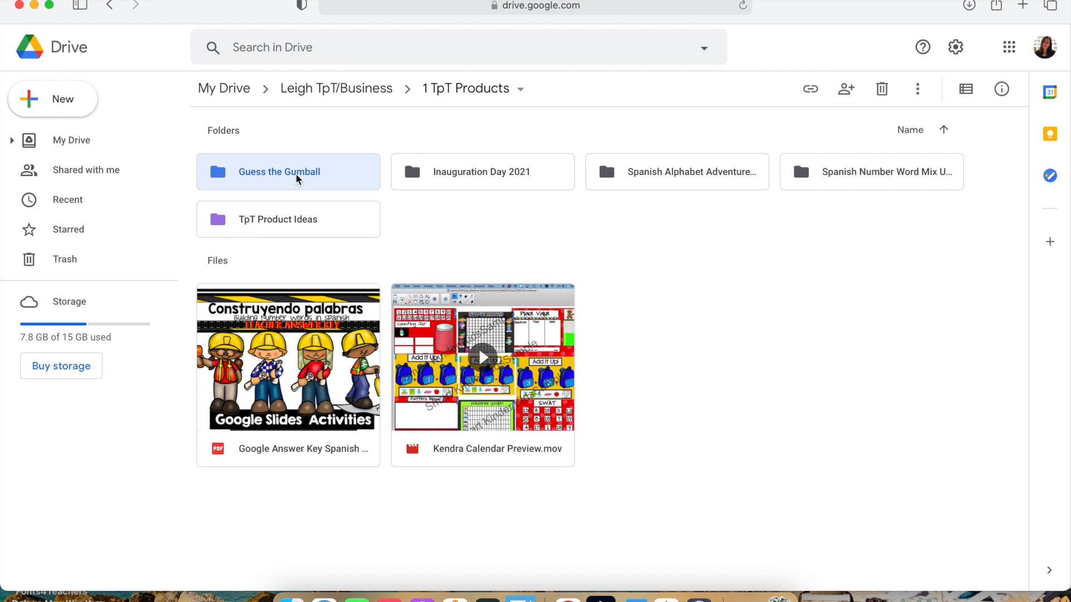
super+click(514, 173)
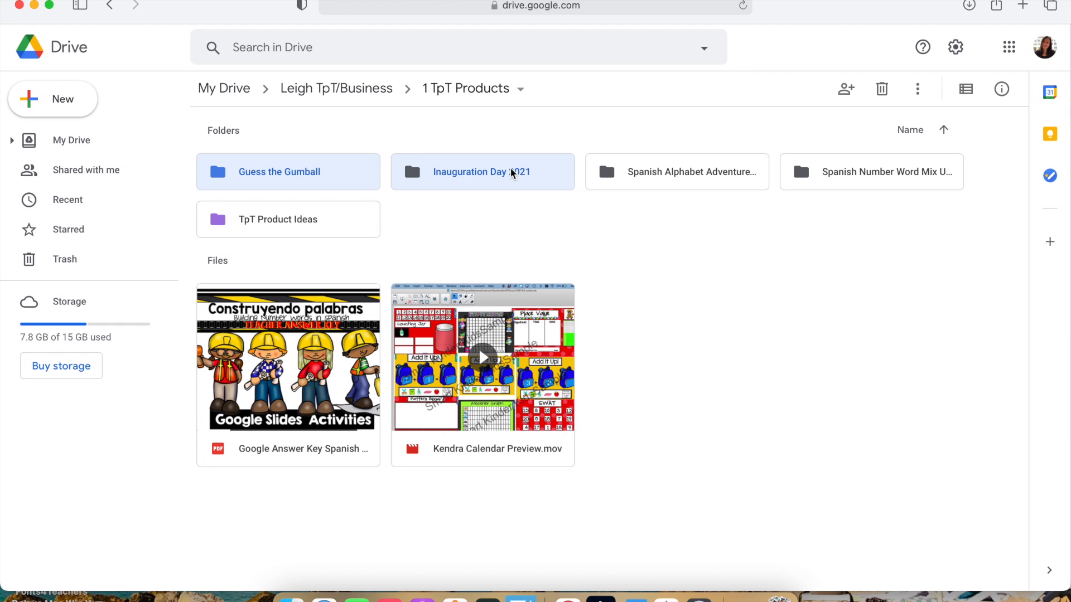
super+click(651, 175)
super+click(839, 172)
super+click(292, 229)
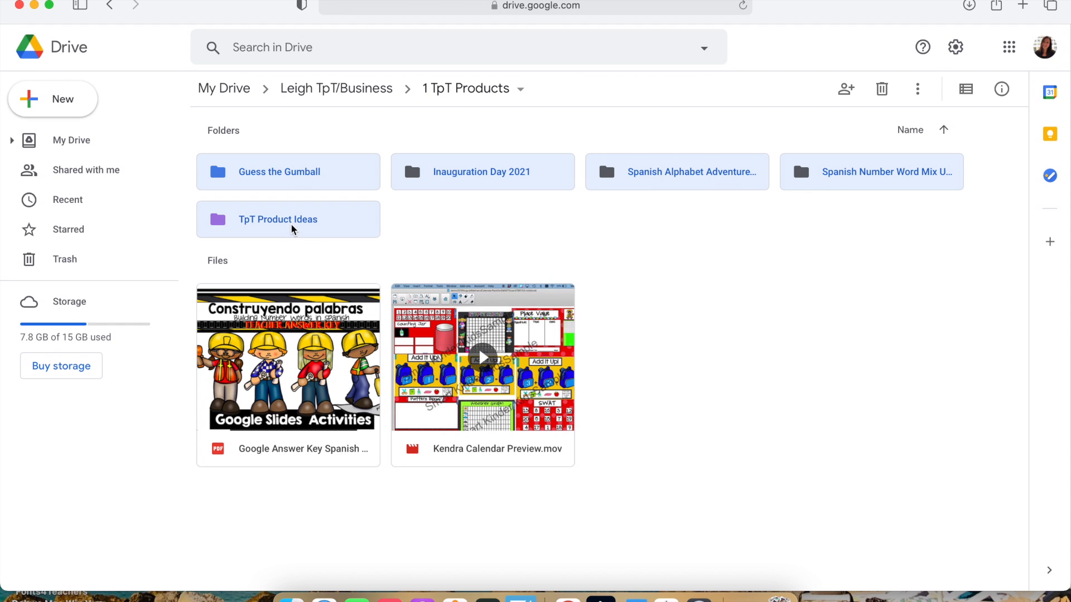
right_click(292, 229)
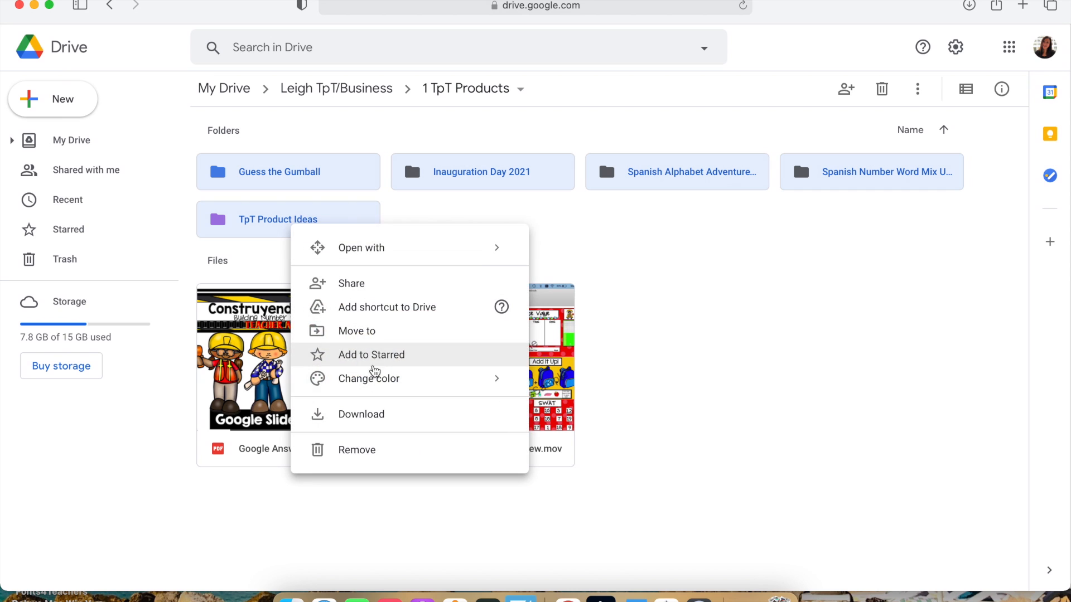
mouse_move(381, 384)
click(597, 386)
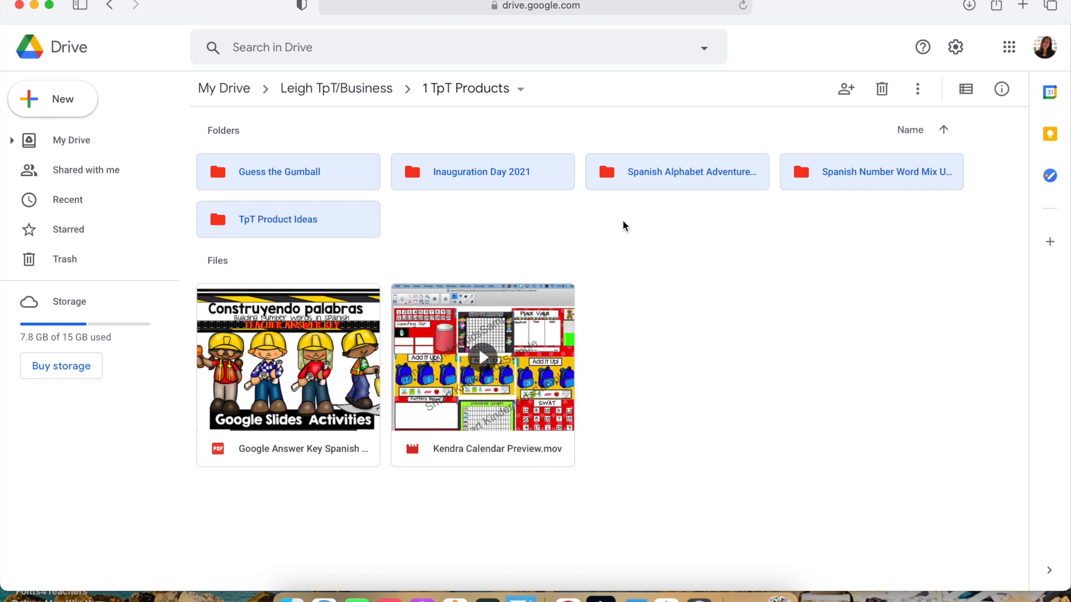
click(673, 276)
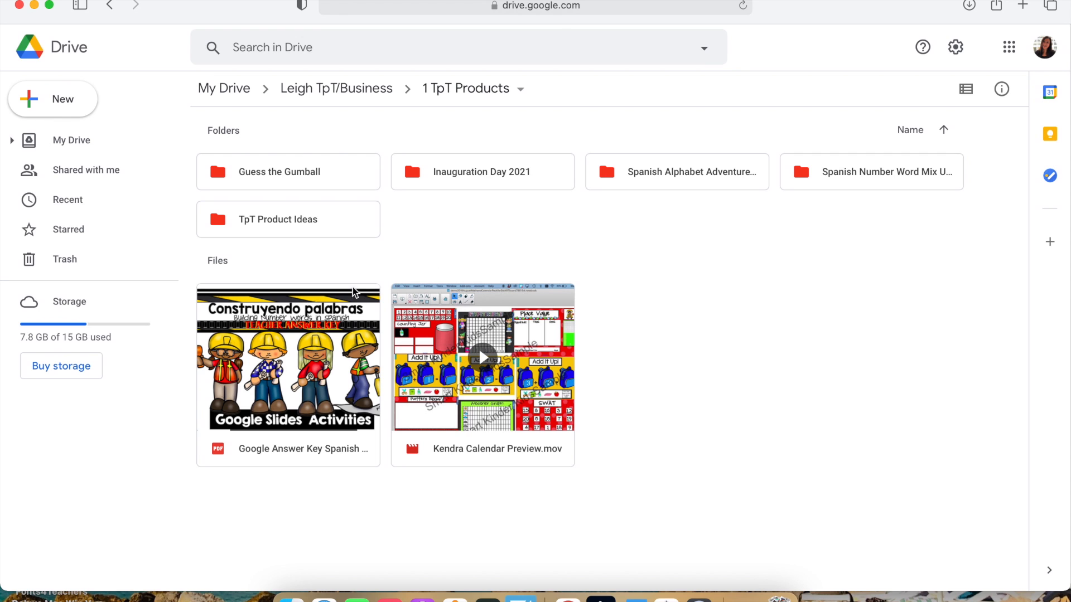
Move the Google Answer Key Spanish PDF into the Spanish Number Word Mix Ups folder
drag(270, 361, 829, 174)
drag(830, 173, 831, 172)
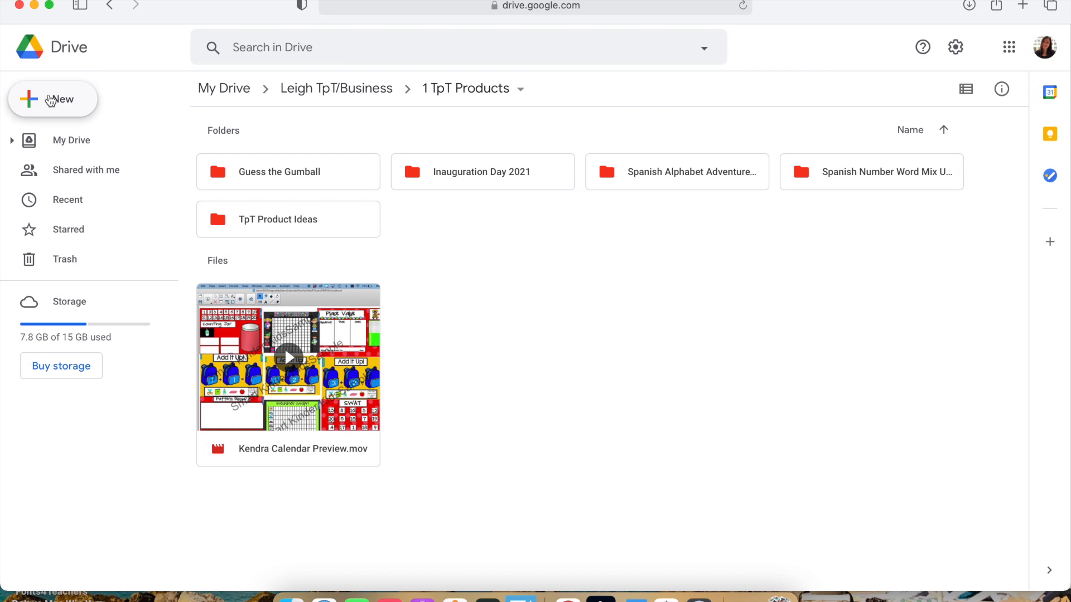
Create a folder named TpT Previews and Videos in 1 TpT Products and move the calendar preview video into it
click(50, 101)
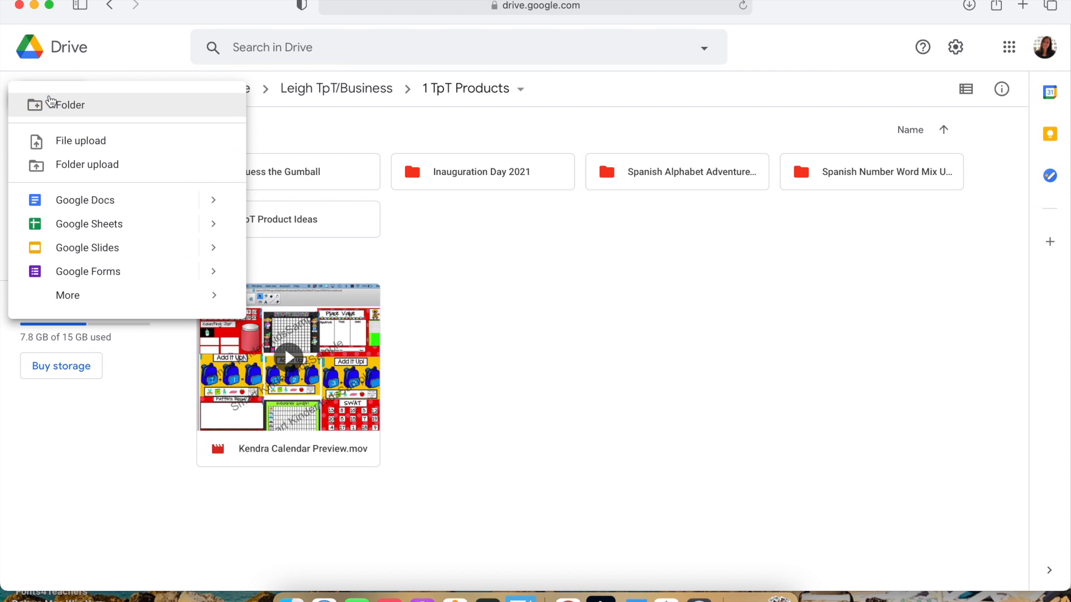
click(52, 103)
text(T)
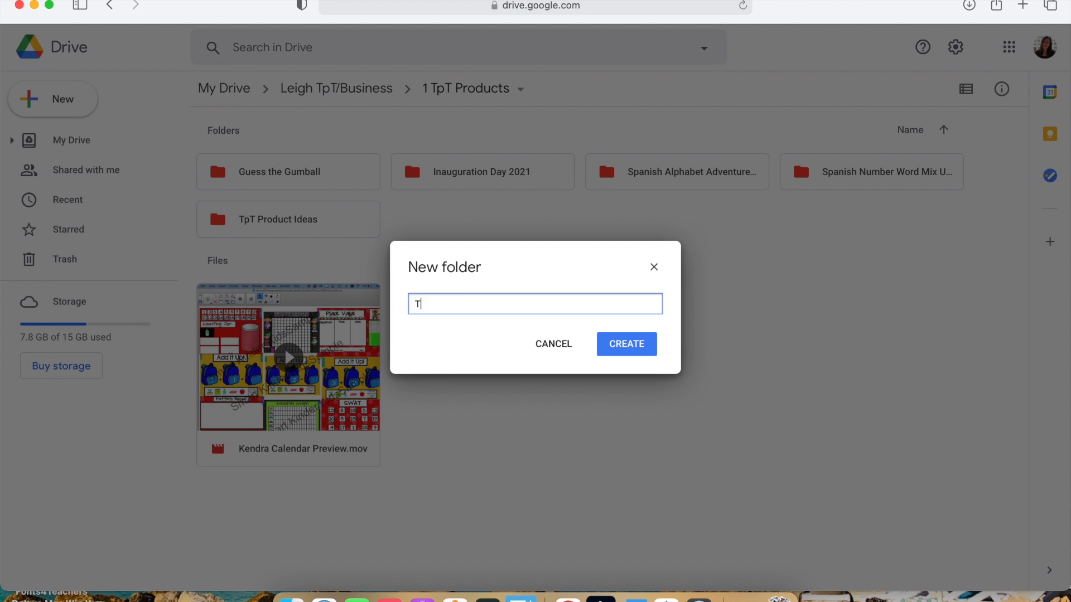
text(pT Previews and Videos)
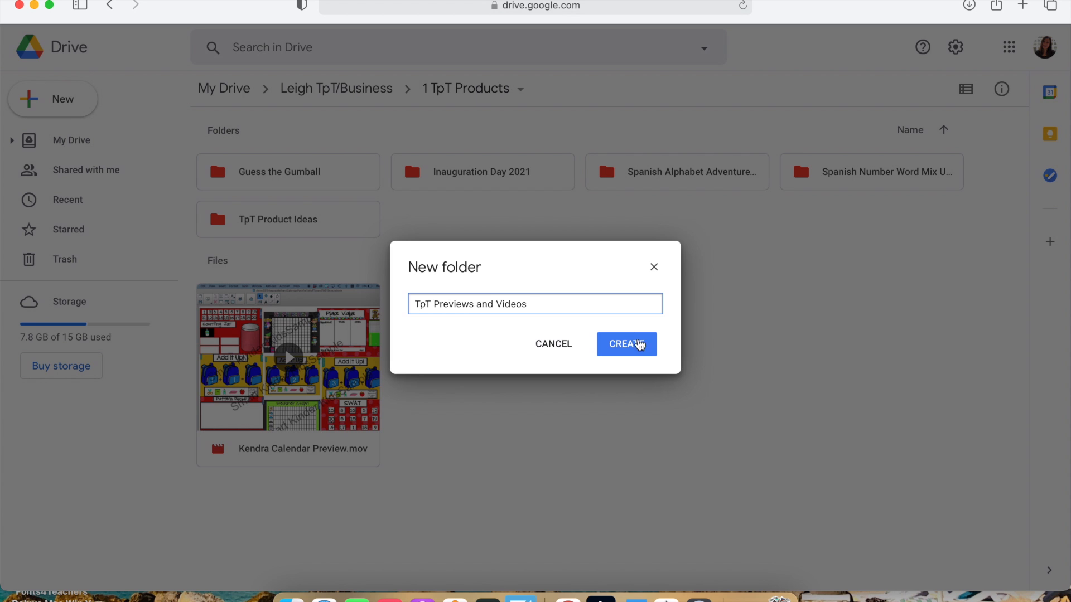
click(636, 344)
drag(368, 360, 279, 226)
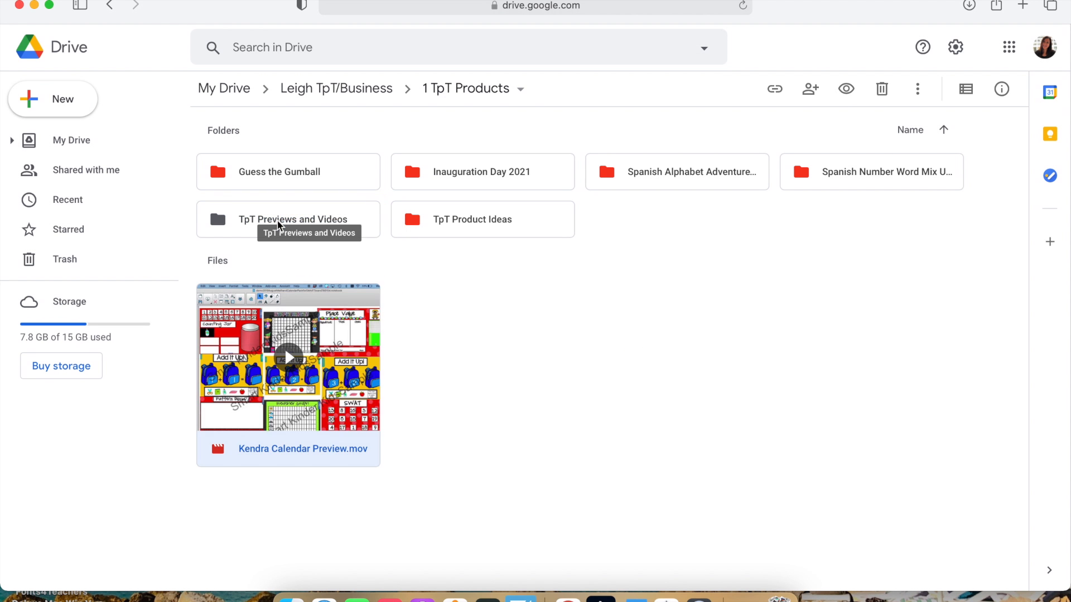
Change the color of the TpT Previews and Videos folder to red
right_click(250, 216)
mouse_move(335, 441)
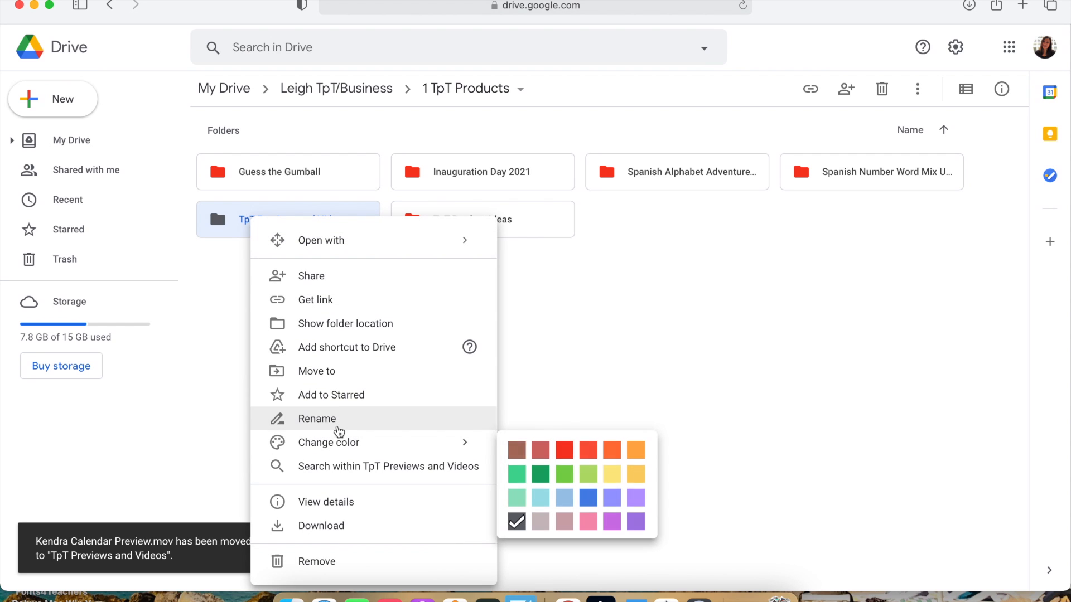
click(555, 453)
click(521, 290)
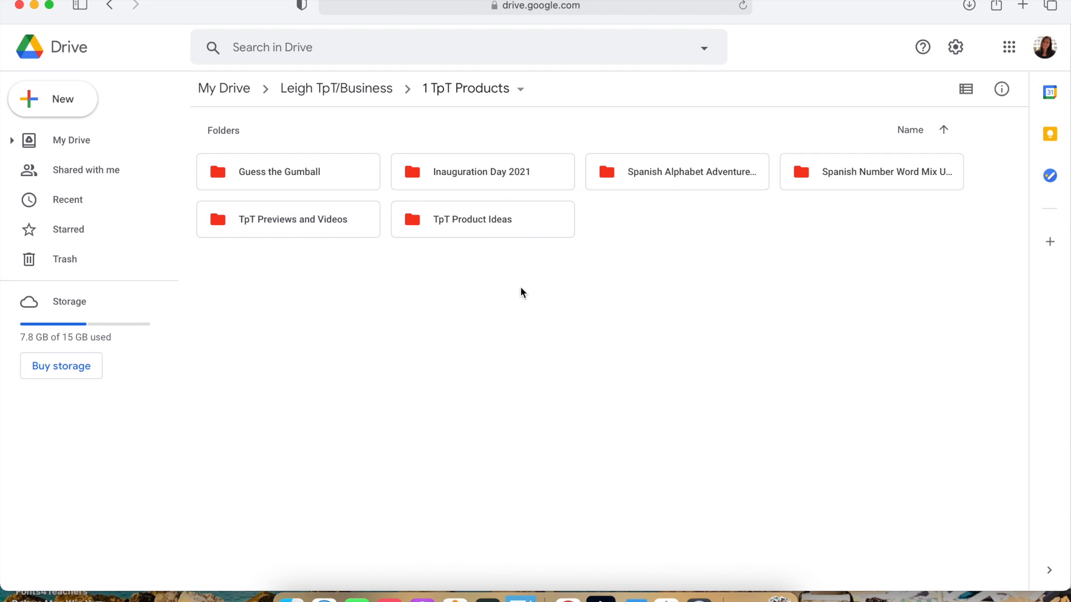
In 2 Growing My Business, move the five Seesaw presentations, both Seesaw PD copies and the Seesaw Teacher Guide copy into Seesaw Training
click(110, 7)
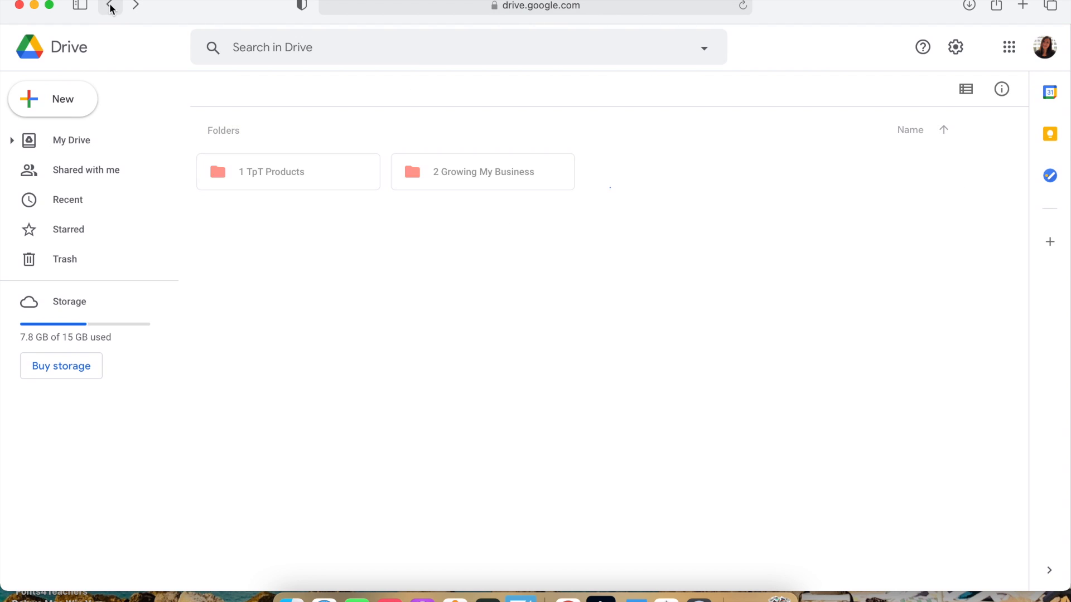
double_click(467, 174)
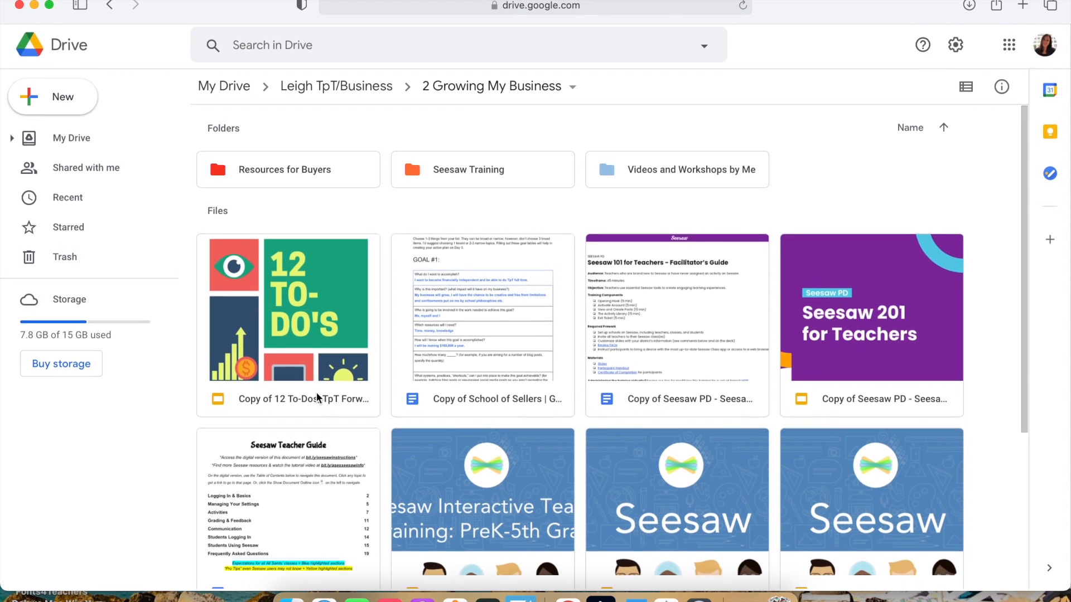
scroll(473, 437, down, 4)
click(472, 440)
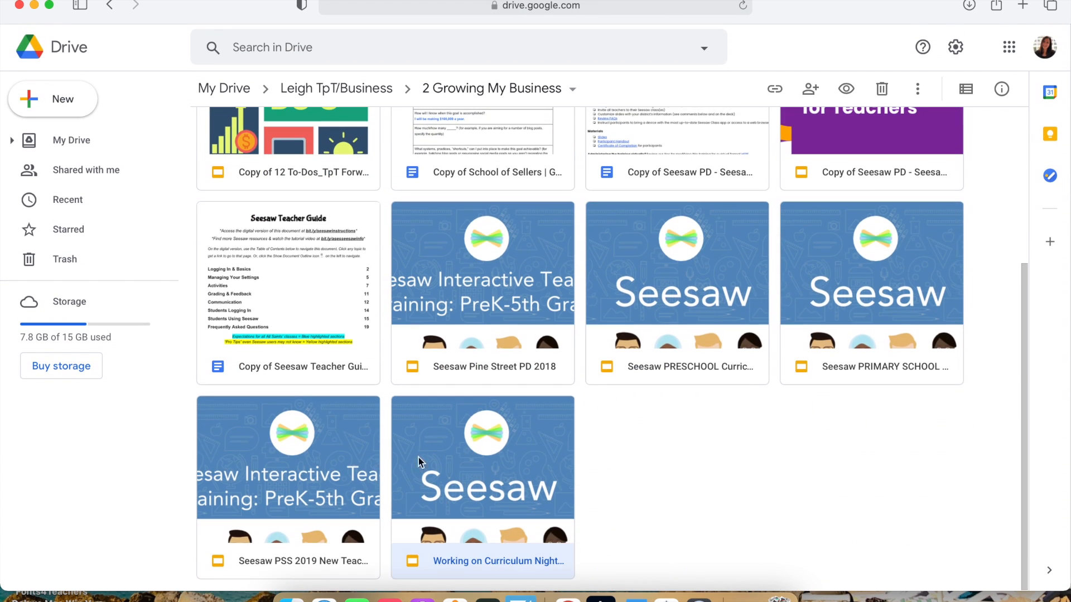
super+click(330, 458)
super+click(461, 294)
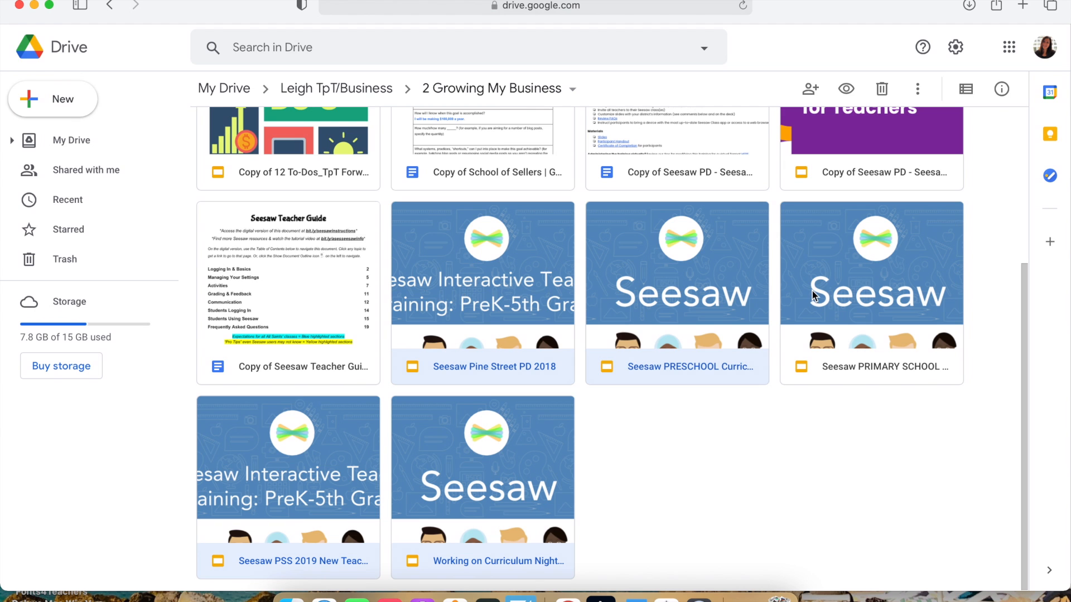
scroll(591, 296, up, 4)
drag(489, 478, 501, 179)
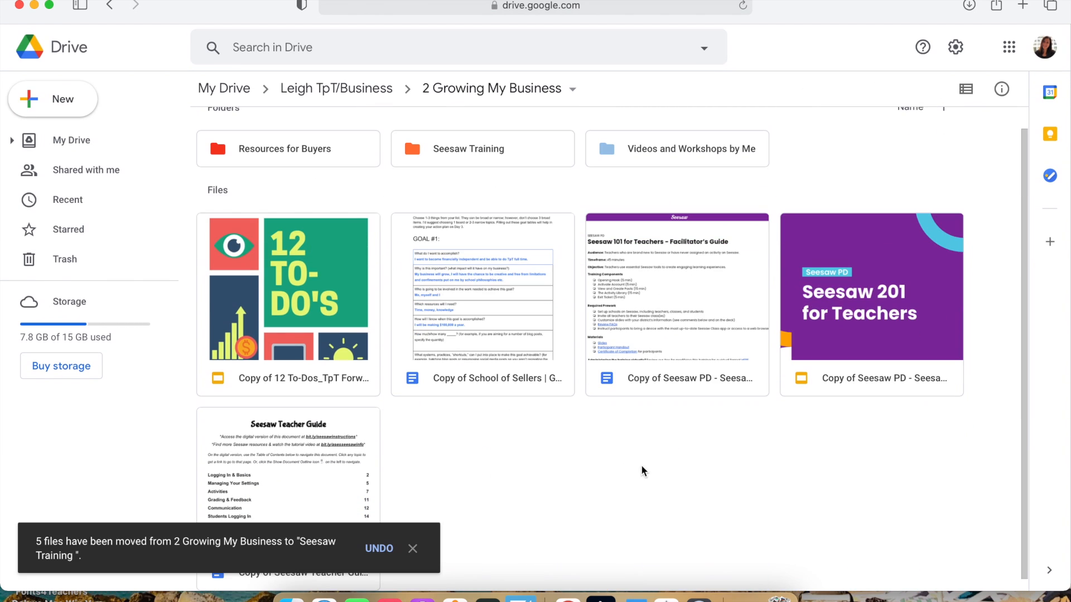
drag(701, 260, 473, 165)
drag(697, 317, 467, 165)
drag(663, 342, 476, 165)
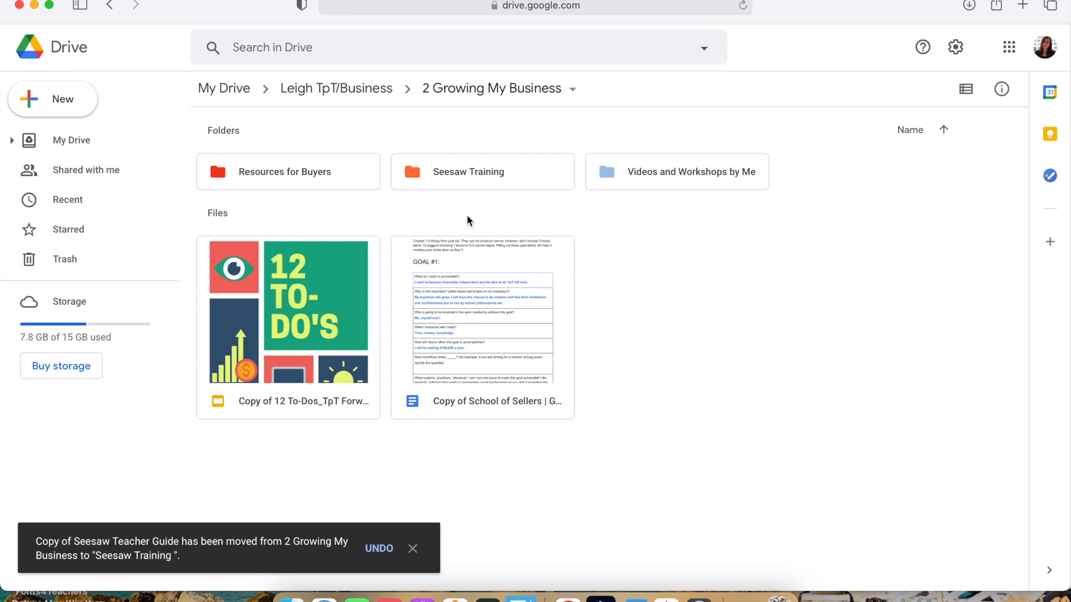
Change the color of the Seesaw Training folder to red
right_click(469, 170)
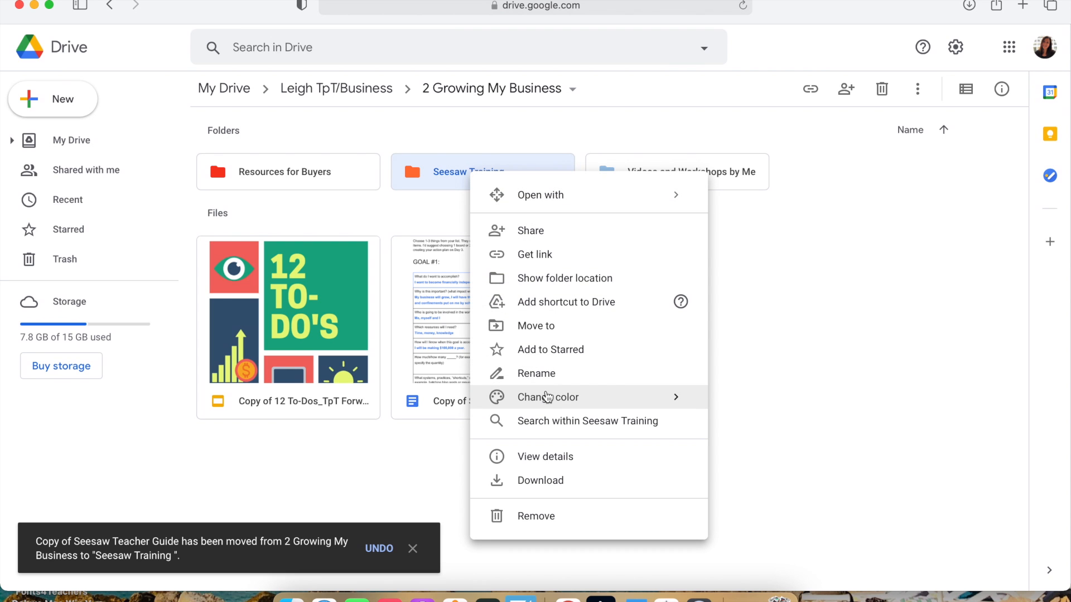
mouse_move(547, 397)
click(777, 409)
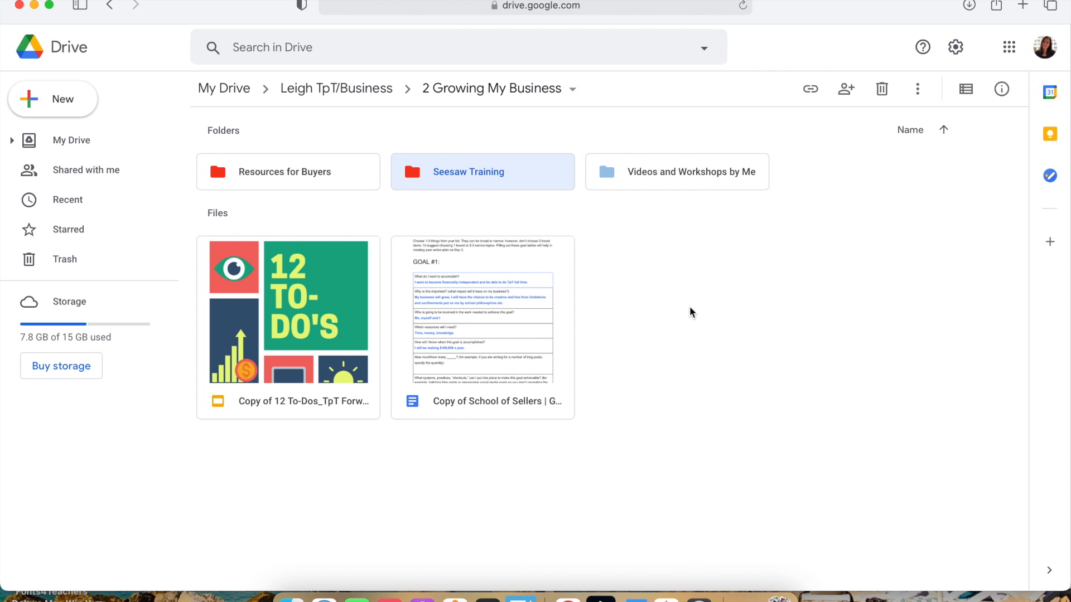
click(690, 307)
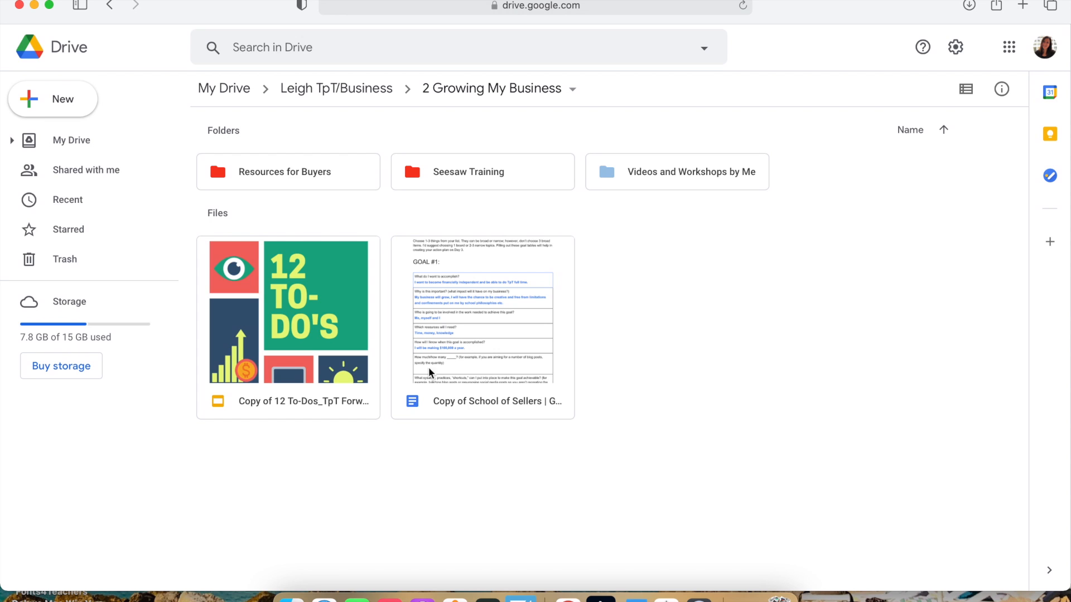
Change the color of the Videos and Workshops by Me folder to red
right_click(654, 170)
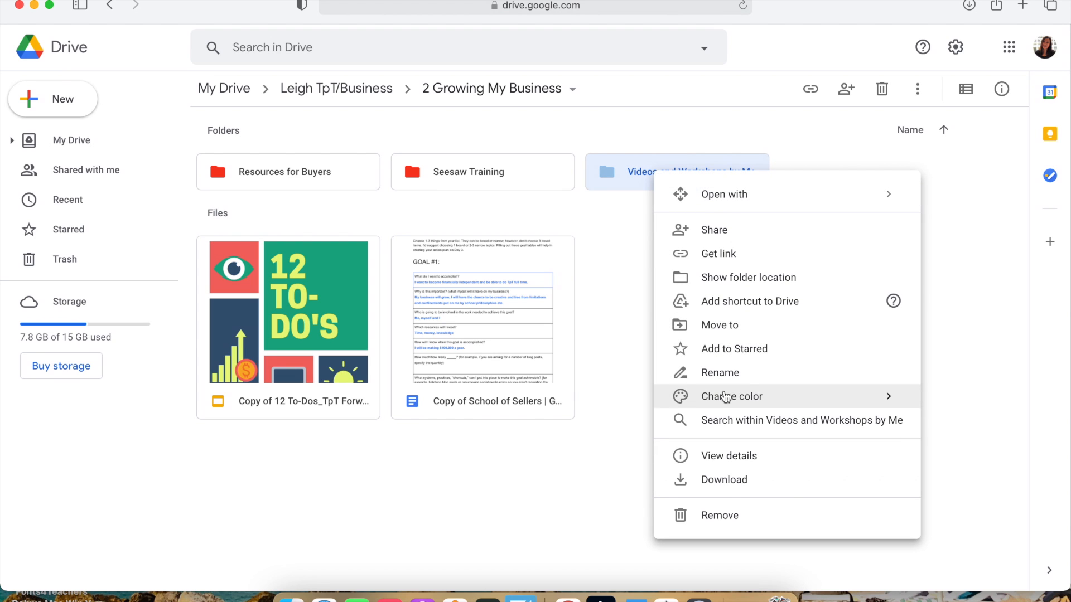
mouse_move(725, 397)
click(558, 407)
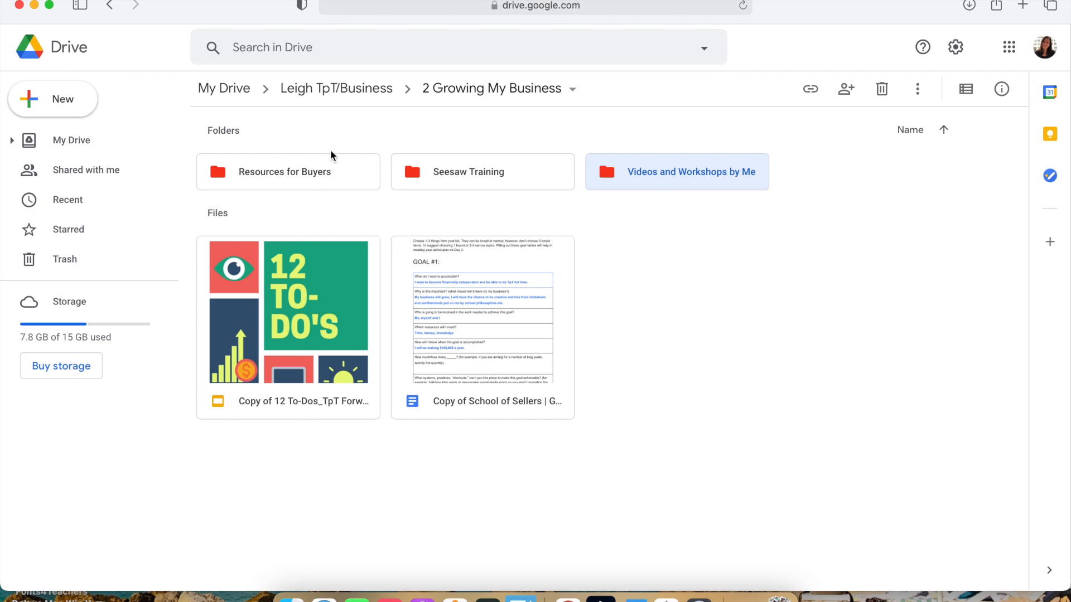
Create a folder named Workshops Taken By Me in 2 Growing My Business and move the 12 To-Dos and School of Sellers copies into it
click(65, 96)
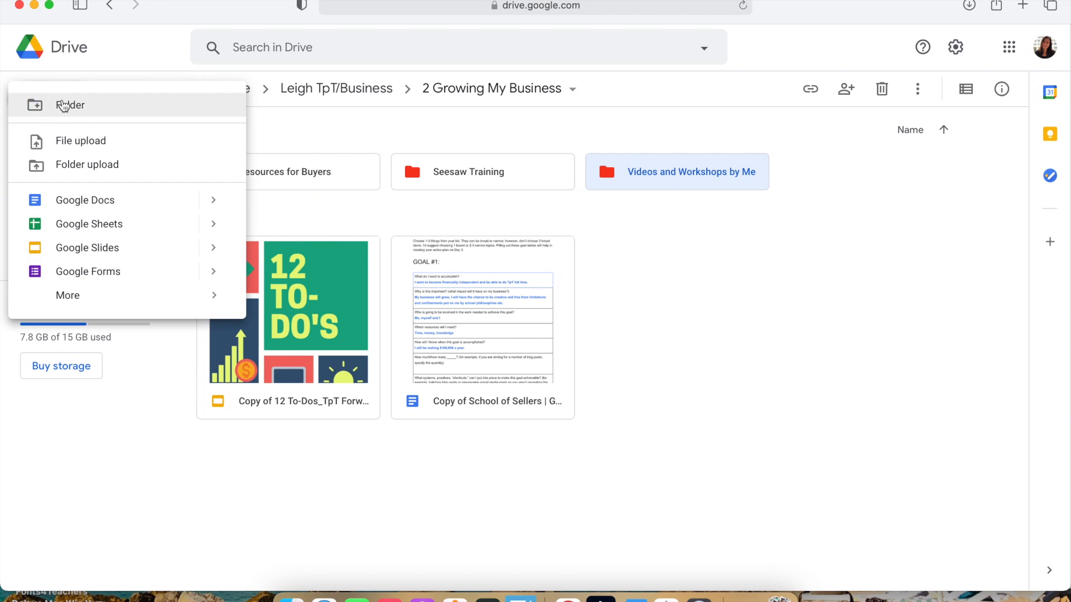
click(117, 101)
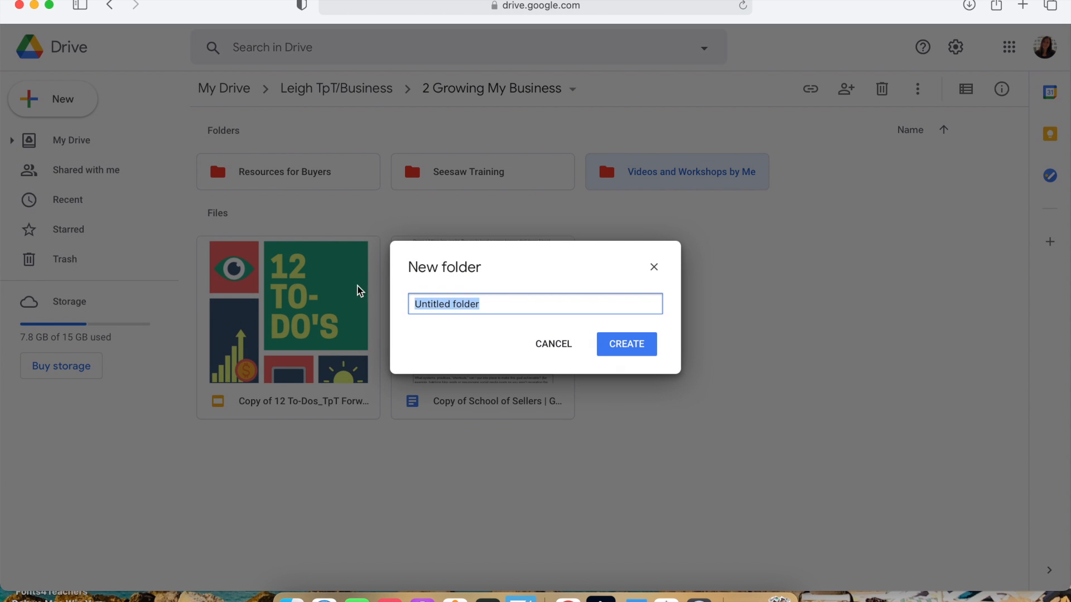
text(Professional Devel)
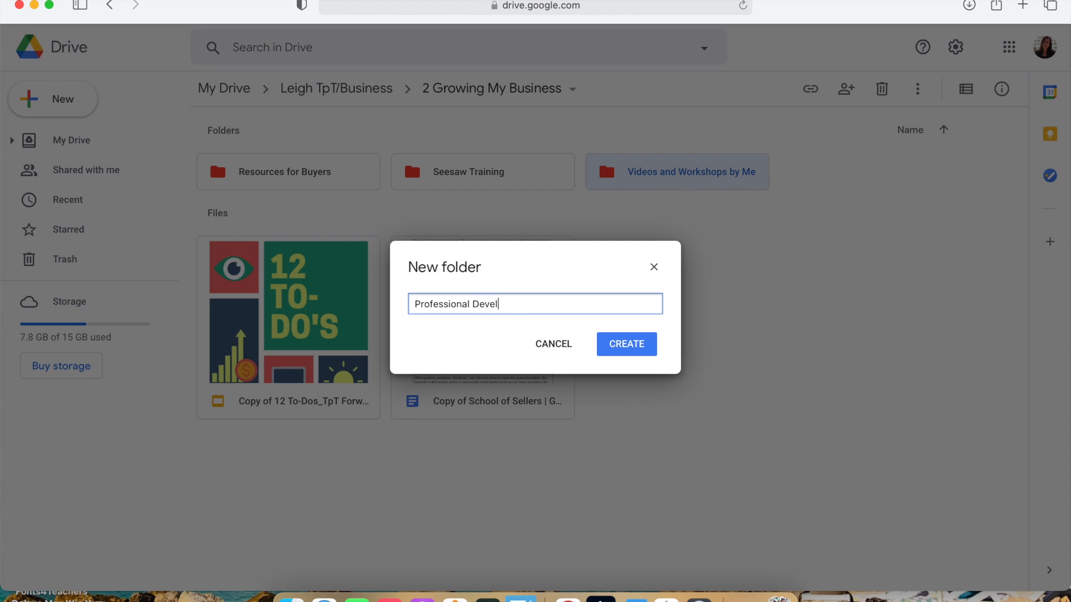
key(BackSpace)
key(BackSpace)
key(BackSpace)
key(BackSpace)
key(BackSpace)
key(BackSpace)
key(BackSpace)
key(BackSpace)
key(BackSpace)
key(BackSpace)
key(BackSpace)
key(BackSpace)
text(Workshops Taken By Me)
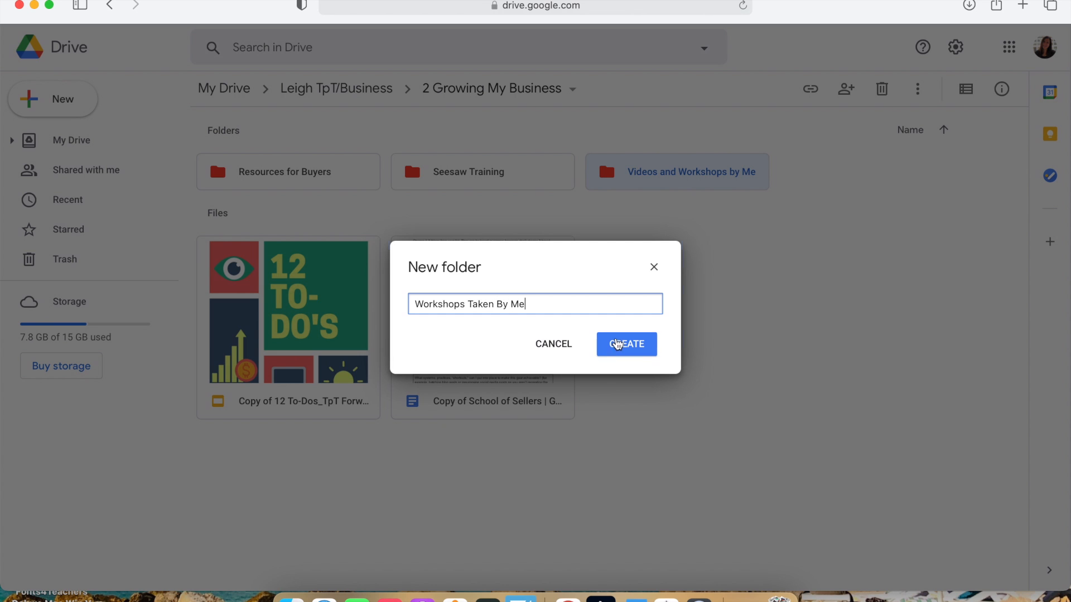
click(619, 344)
drag(291, 331, 856, 177)
drag(288, 335, 840, 175)
Change the color of the Workshops Taken By Me folder to red
right_click(832, 170)
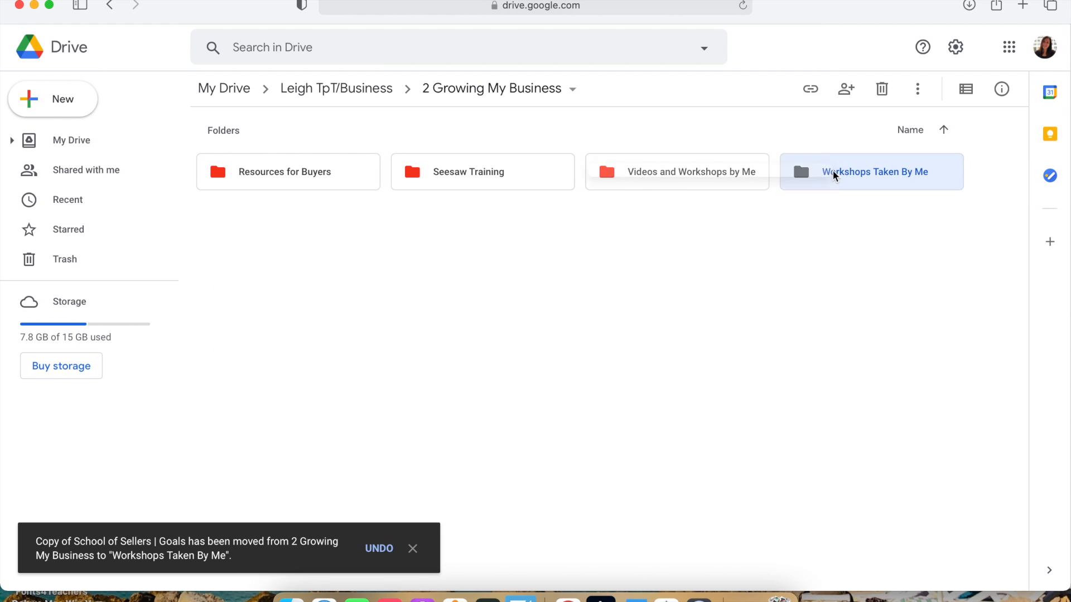
mouse_move(716, 405)
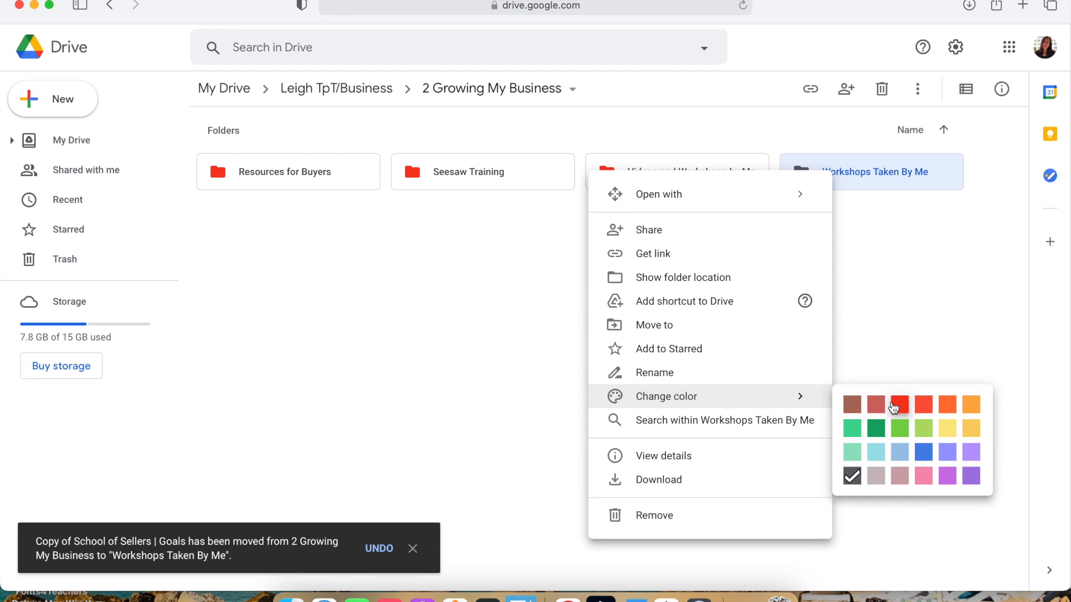
click(892, 407)
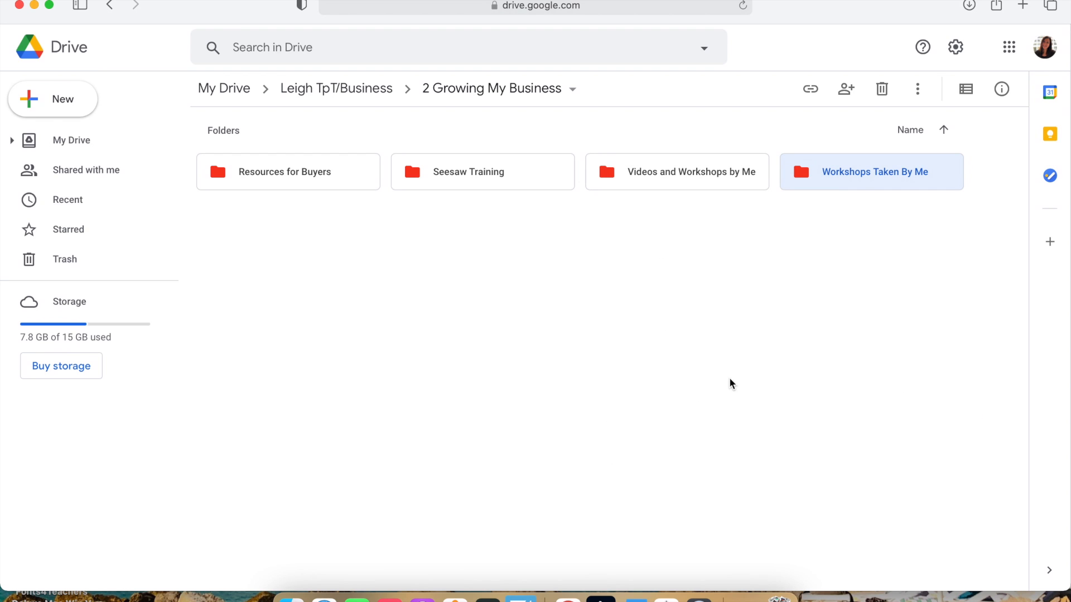
Review the organized contents of the TpT/Business folder and its 1 TpT Products subfolder, and return to My Drive
click(112, 7)
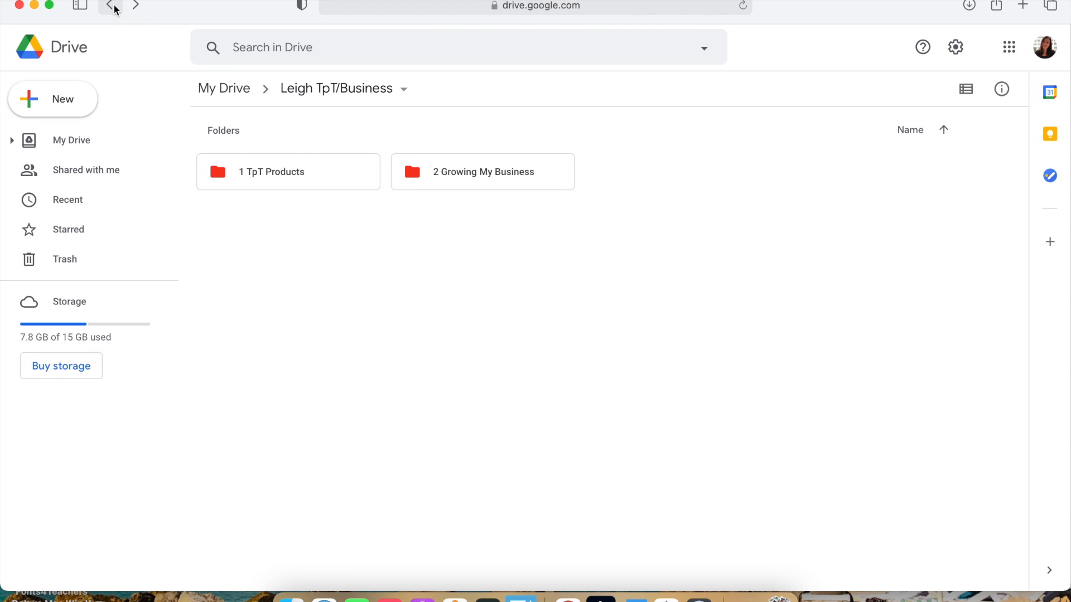
click(113, 8)
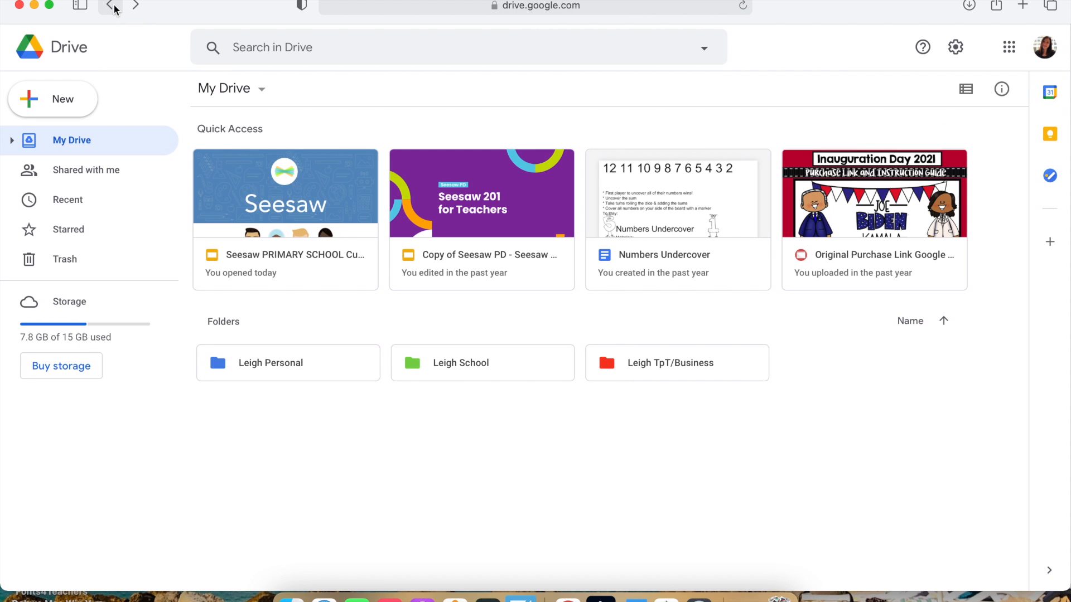
double_click(660, 362)
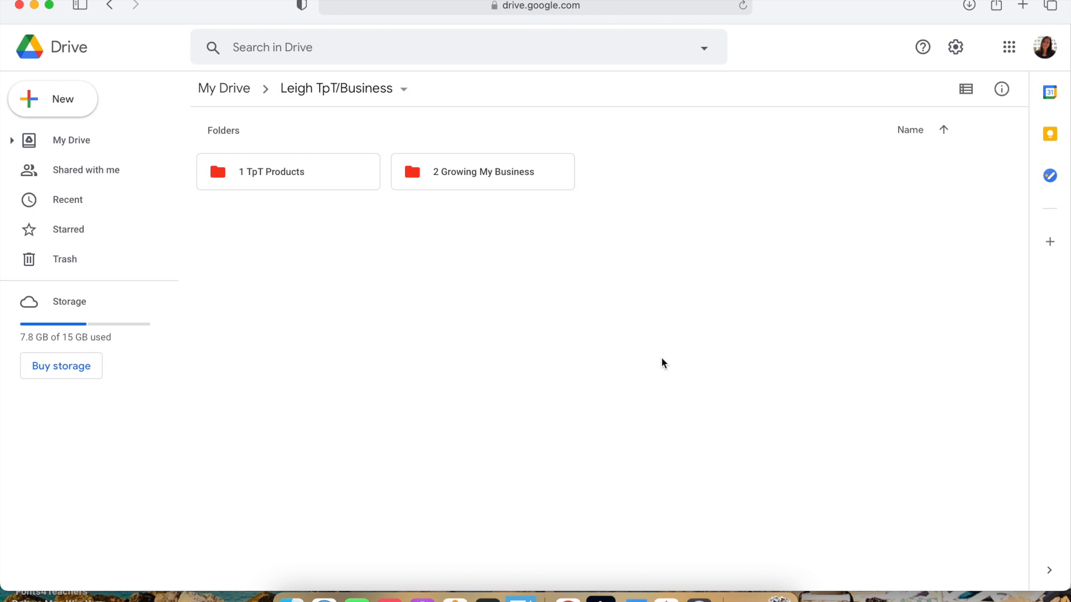
double_click(310, 179)
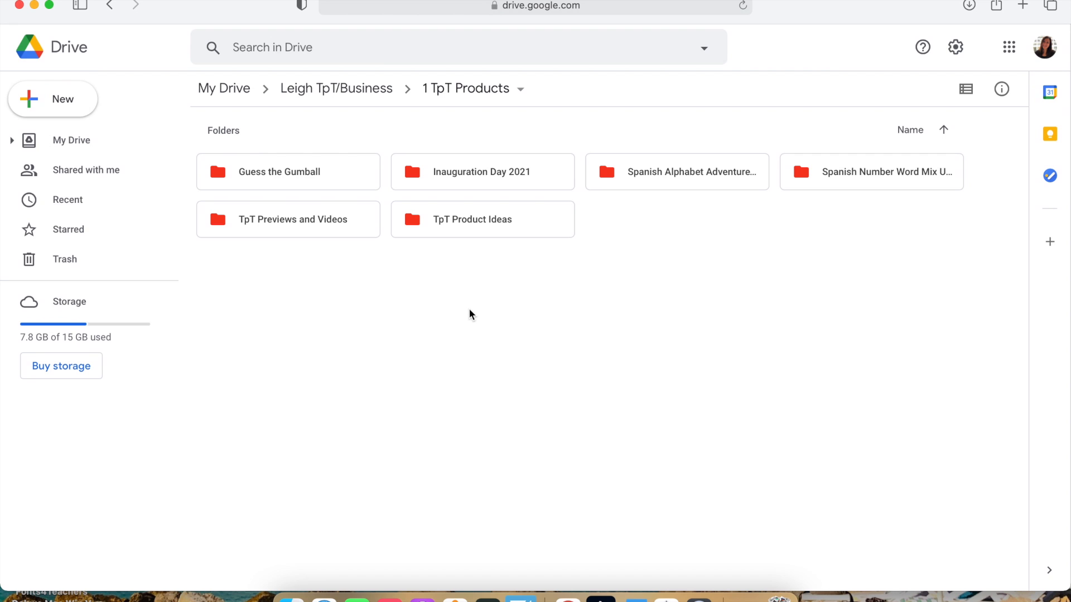
scroll(514, 342, up, 1)
click(106, 6)
click(106, 7)
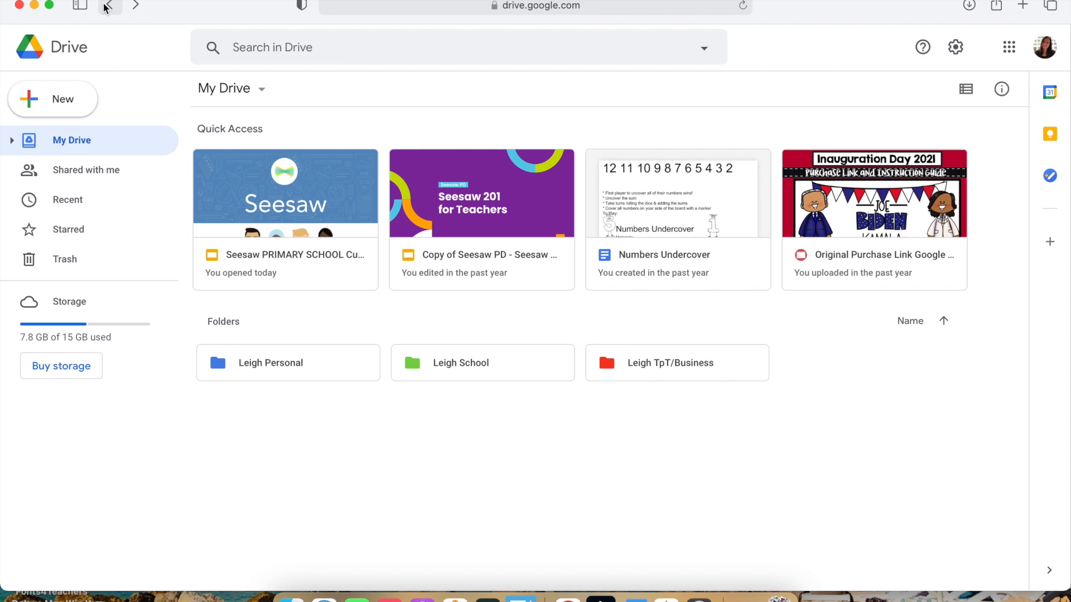